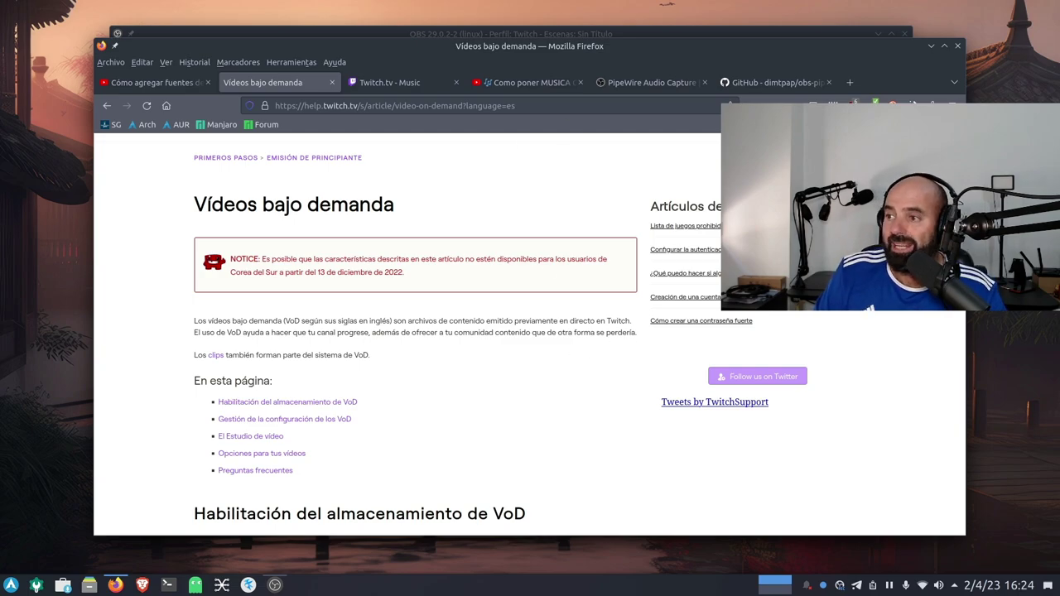
Read through Twitch's music guidelines page, covering the permitted and forbidden music uses and the Soundtrack by Twitch section.
left_click(931, 45)
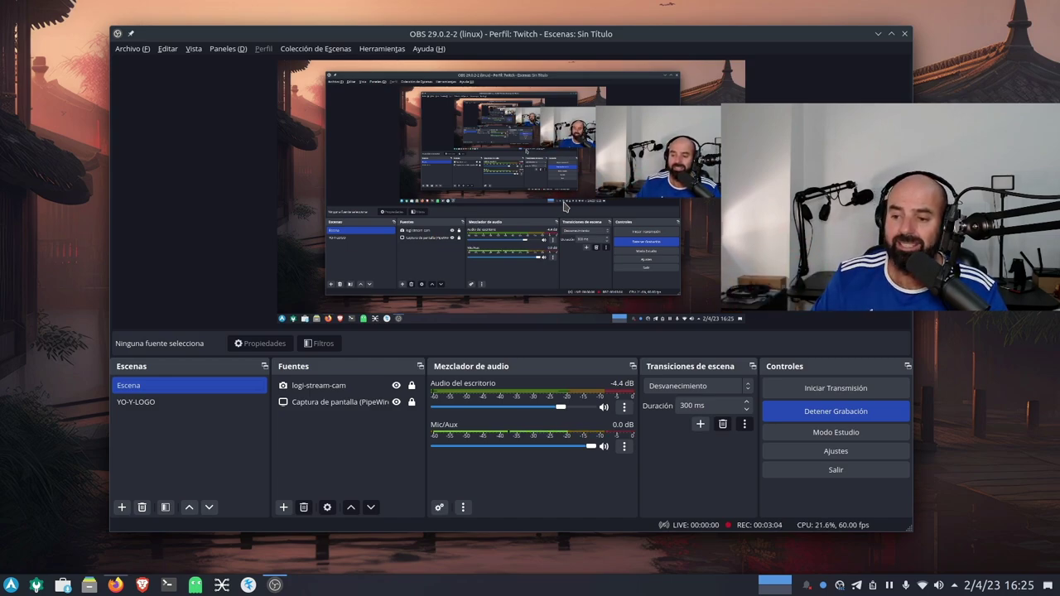
left_click(118, 586)
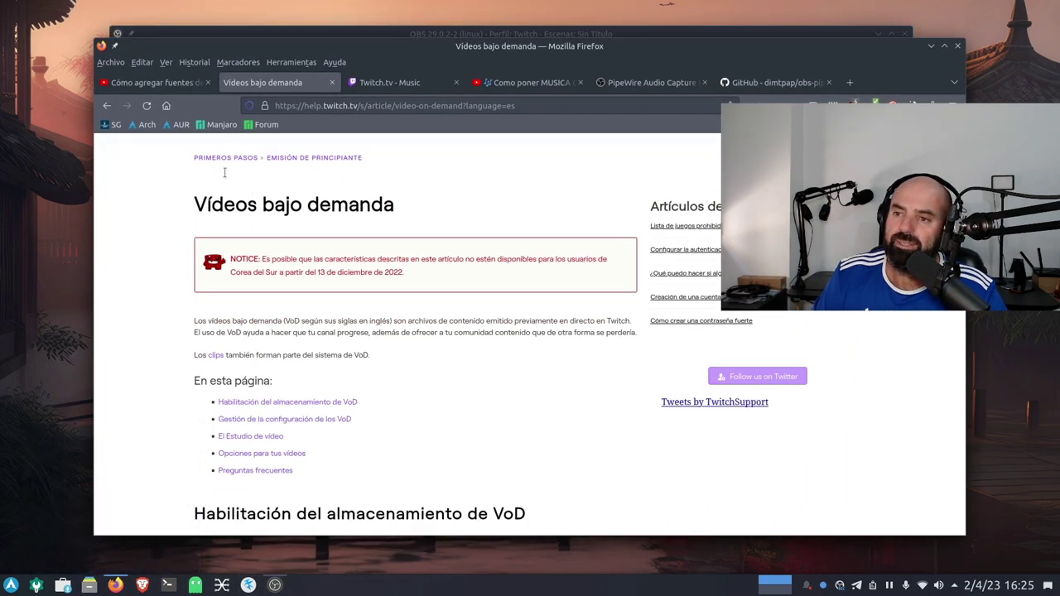
left_click(388, 84)
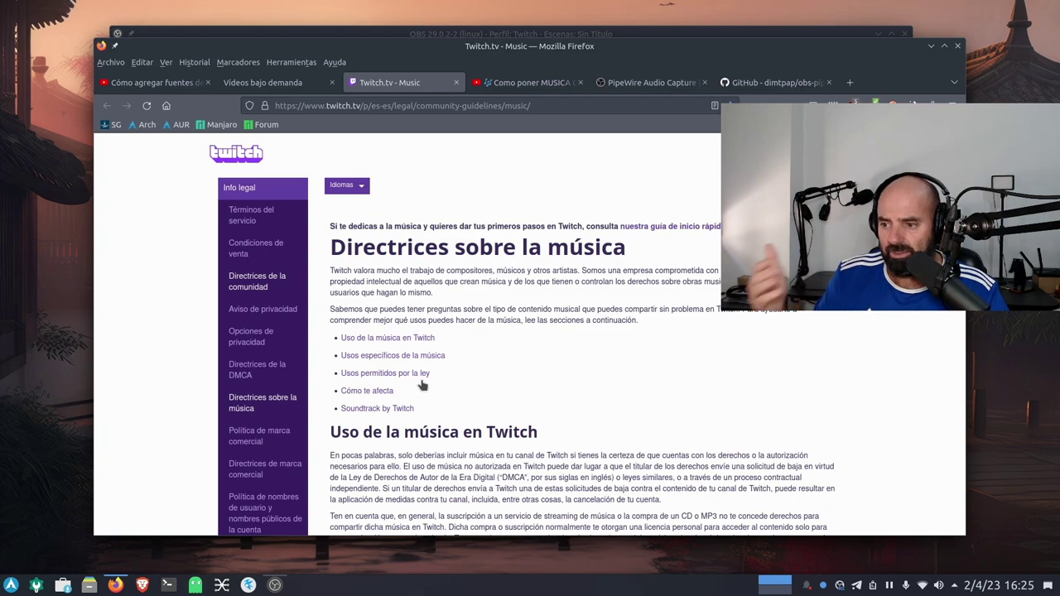
scroll(424, 383, "down", 2)
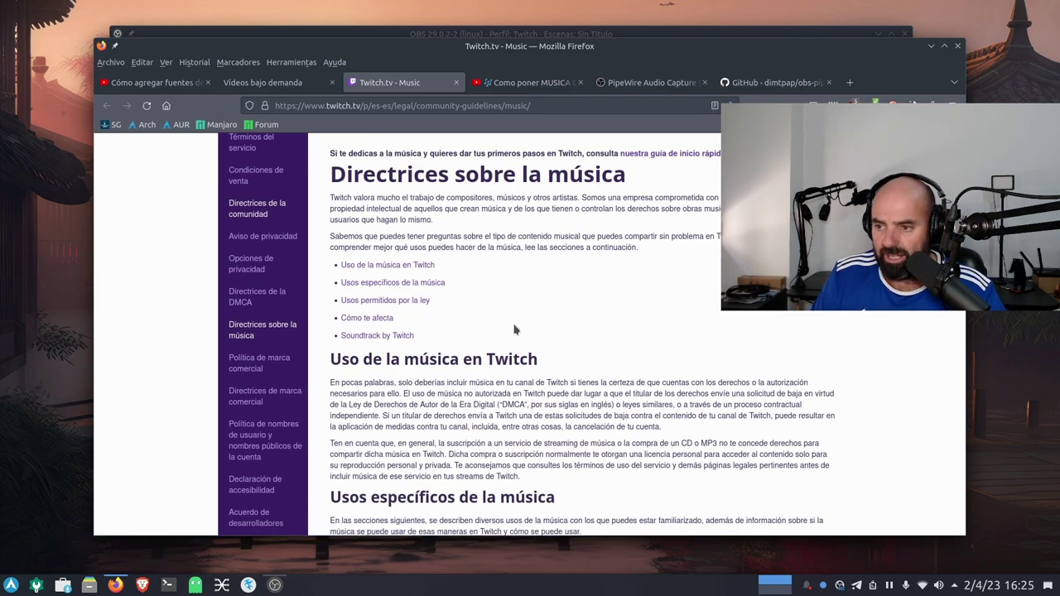
scroll(507, 333, "down", 6)
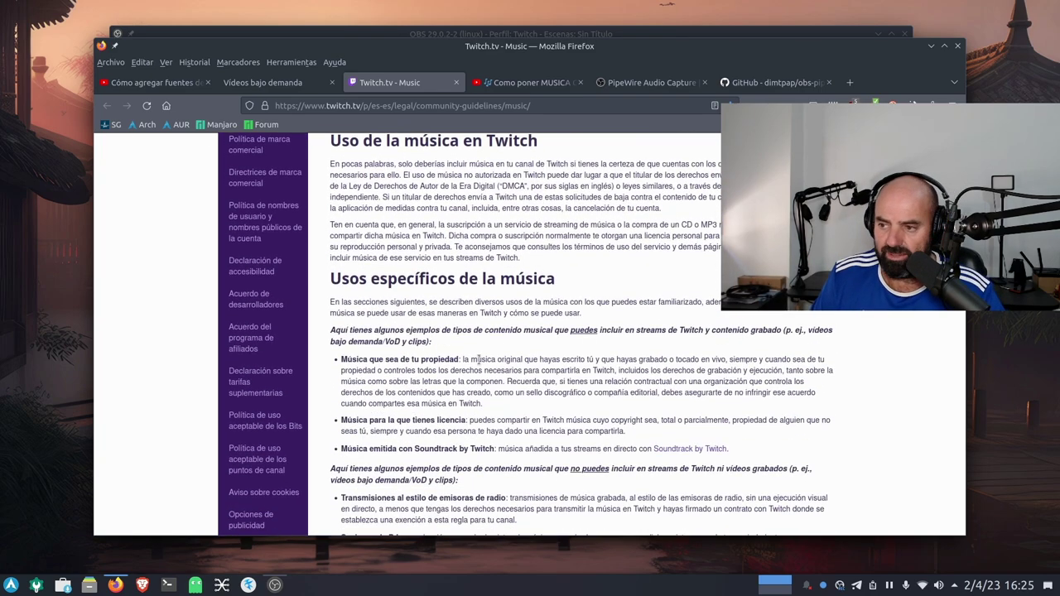
scroll(478, 359, "down", 4)
scroll(480, 364, "down", 4)
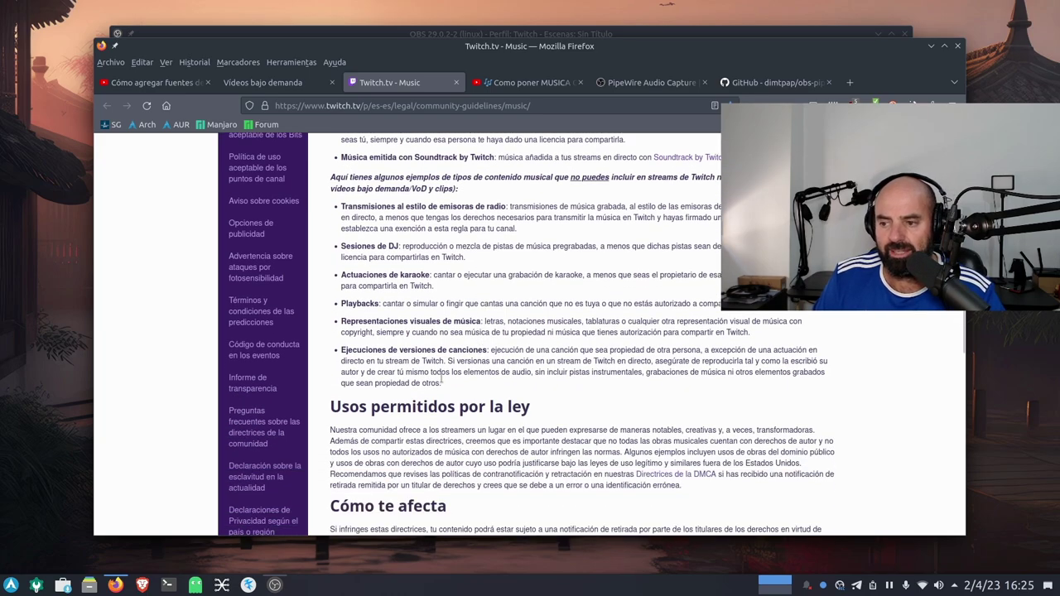
scroll(510, 400, "down", 20)
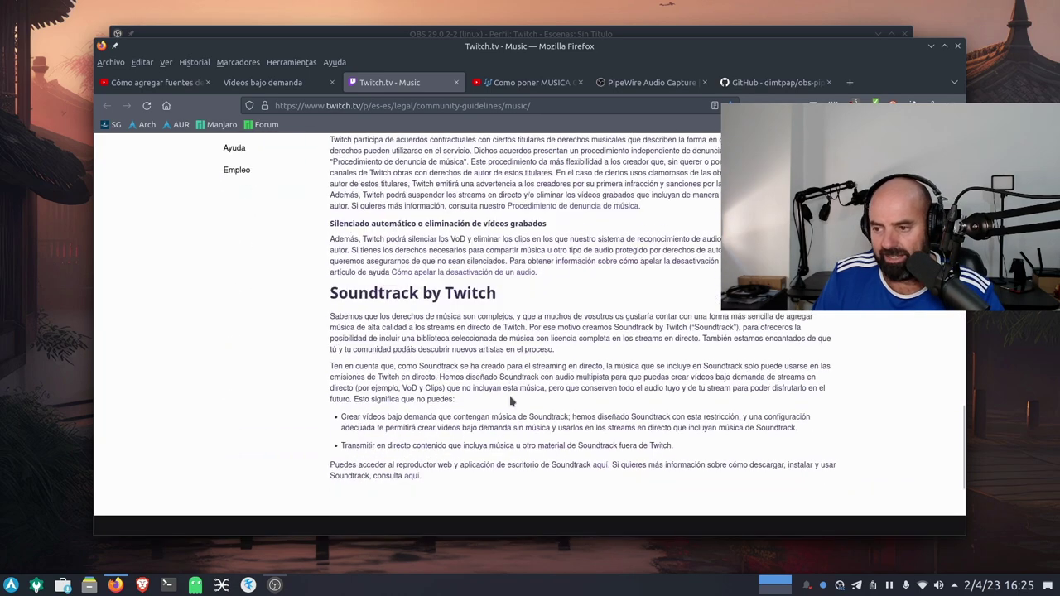
scroll(510, 401, "up", 20)
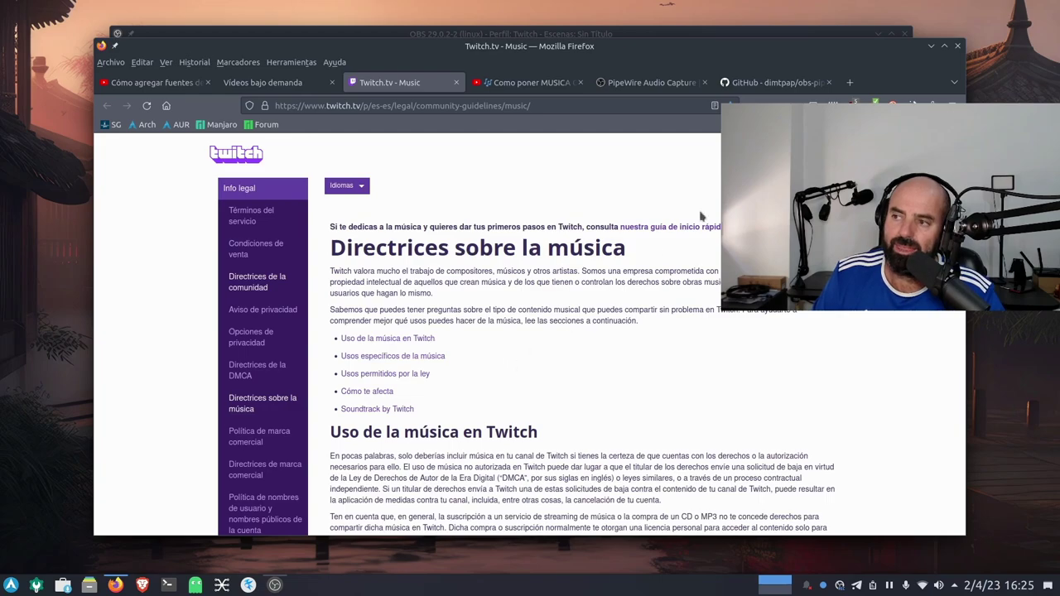
Look over the YouTube video page about adding independent application audio sources to OBS Studio with PipeWire.
left_click(932, 47)
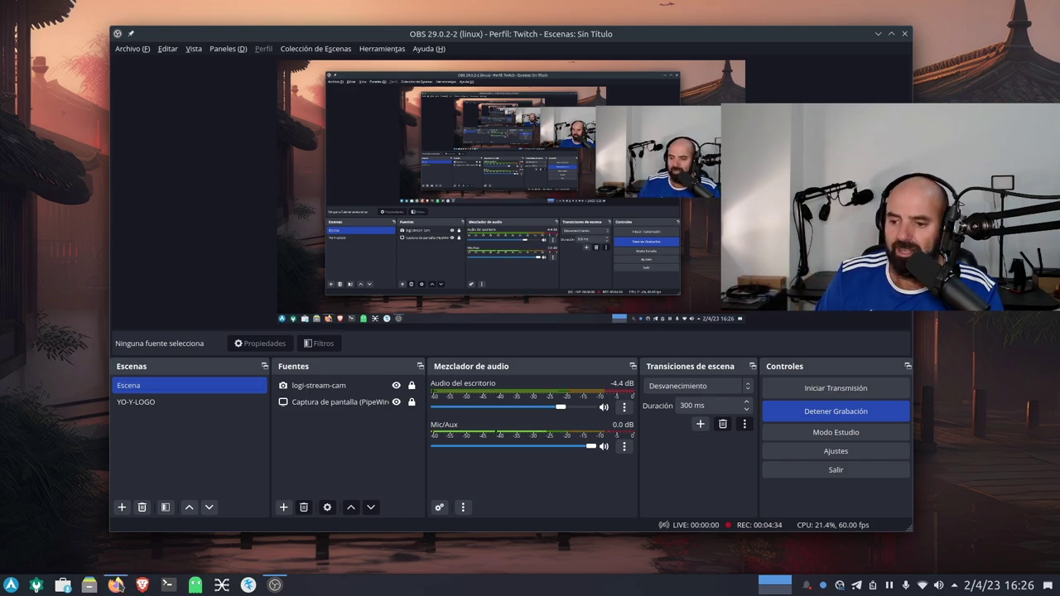
left_click(116, 585)
left_click(156, 82)
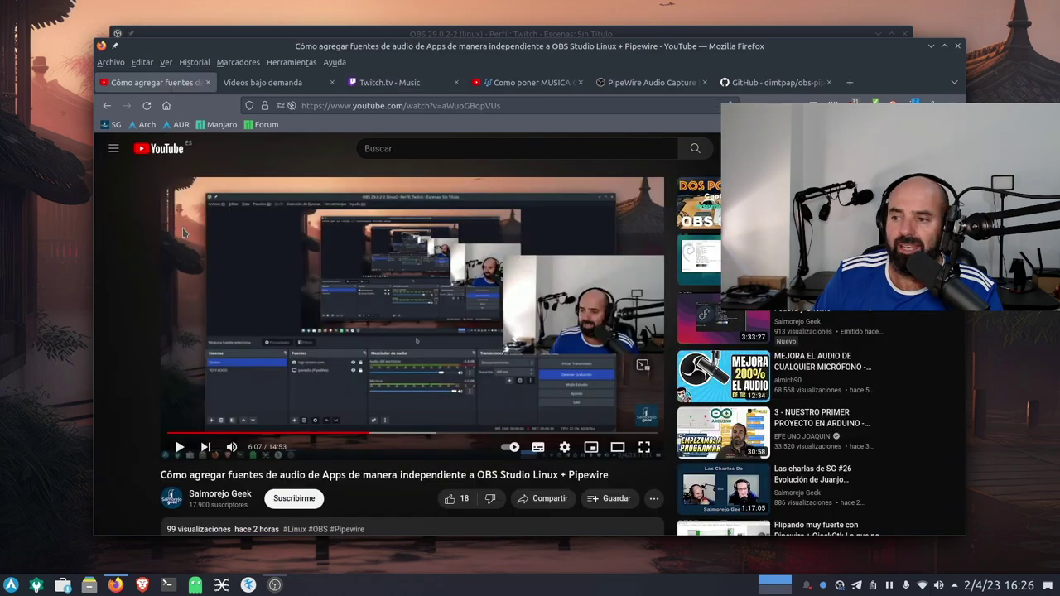
scroll(133, 387, "down", 2)
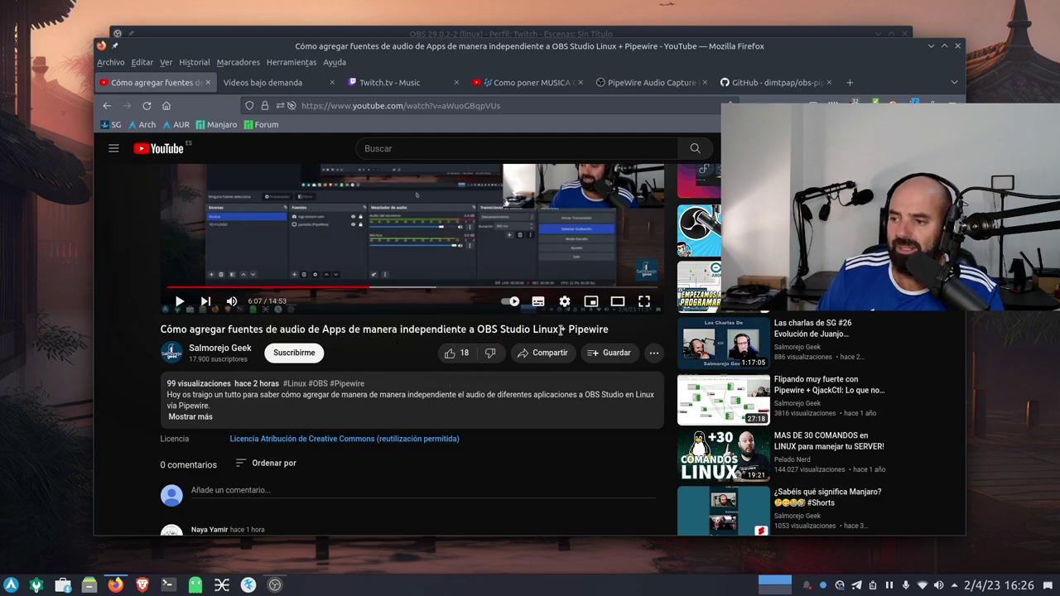
scroll(435, 461, "up", 4)
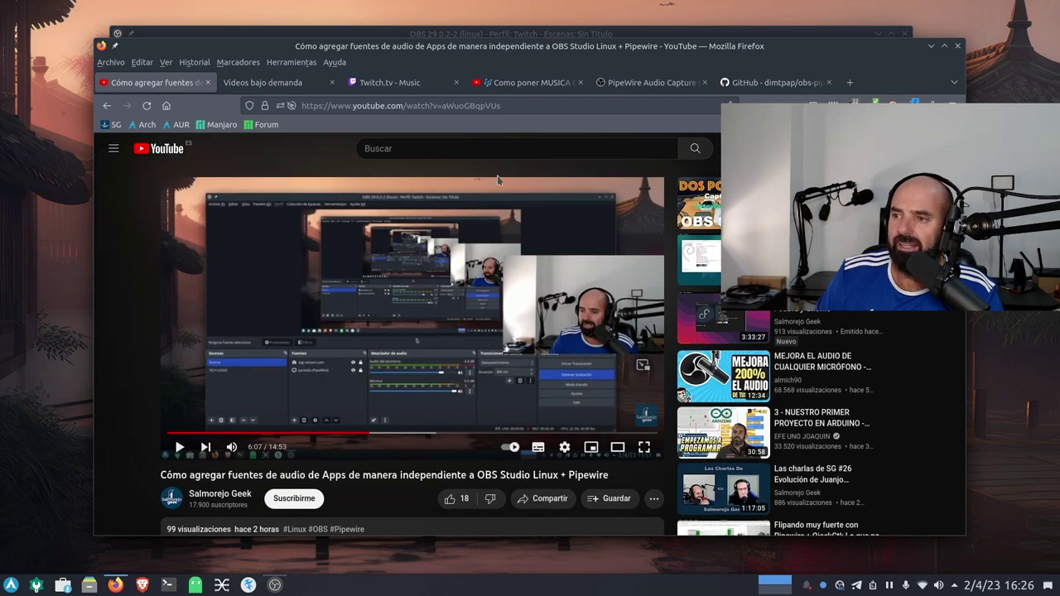
View the overview of the PipeWire Audio Capture plugin on the OBS Forums resource page.
left_click(277, 89)
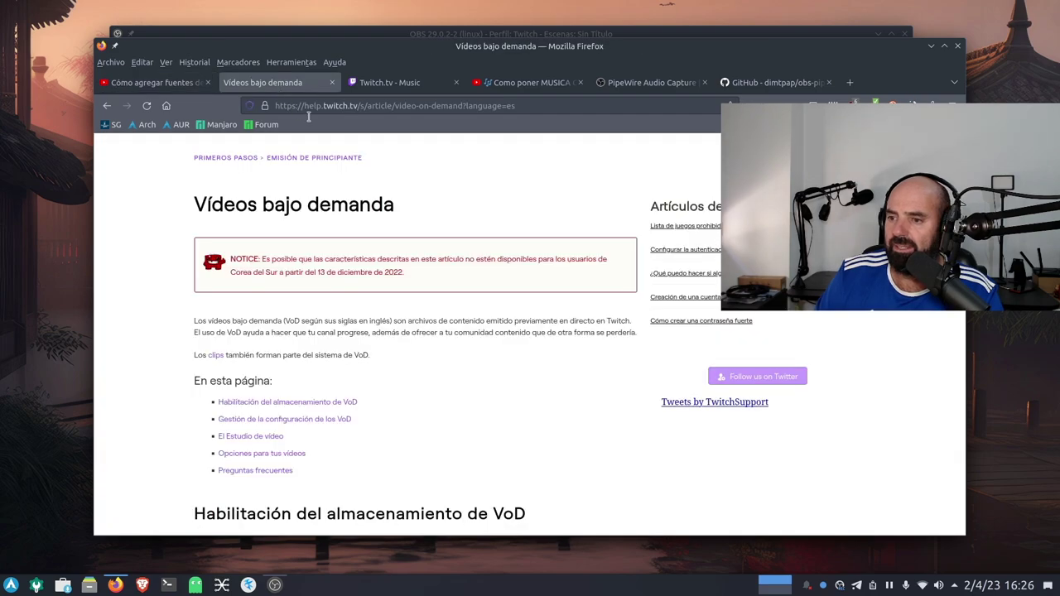
left_click(625, 86)
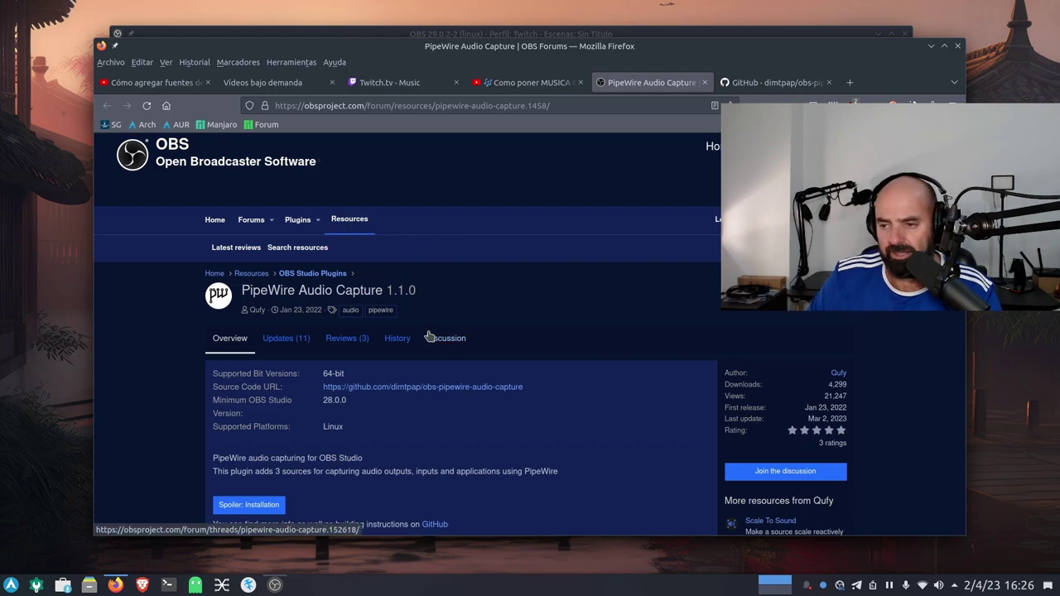
scroll(429, 336, "down", 2)
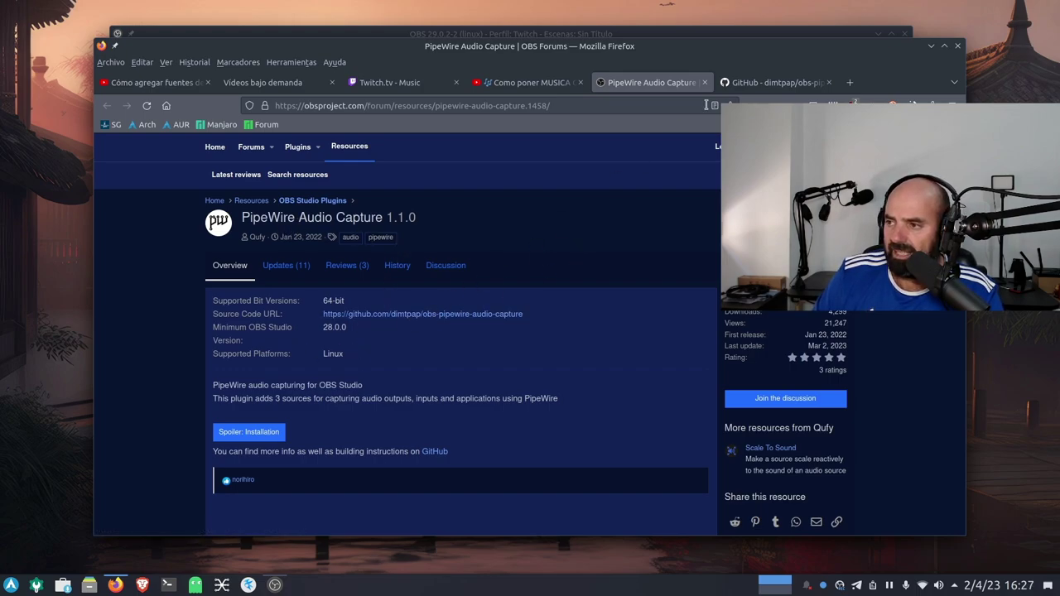
Examine the obs-pipewire-audio-capture GitHub README for its requirements and installation instructions, highlighting the plugins/ folder in the regular package path.
left_click(753, 83)
scroll(296, 338, "down", 3)
scroll(307, 331, "up", 1)
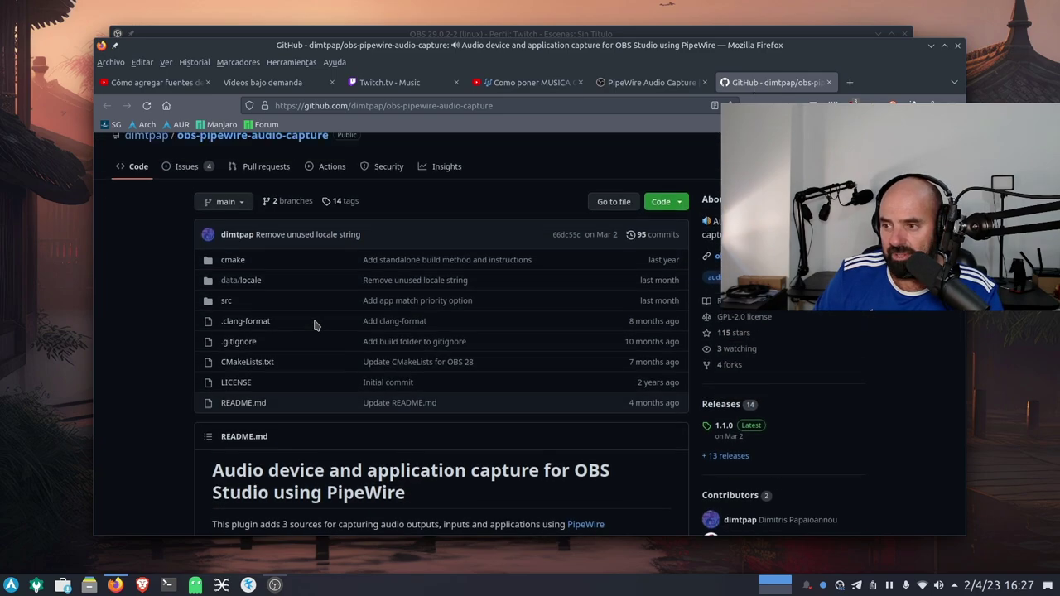
scroll(314, 321, "down", 3)
scroll(314, 321, "down", 5)
scroll(311, 240, "up", 10)
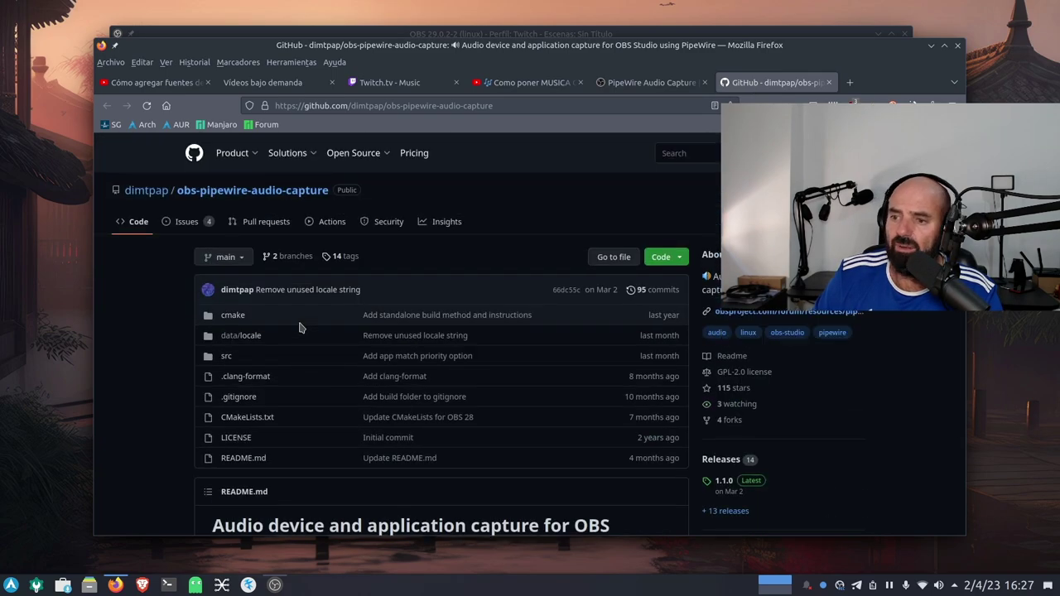
scroll(362, 292, "down", 4)
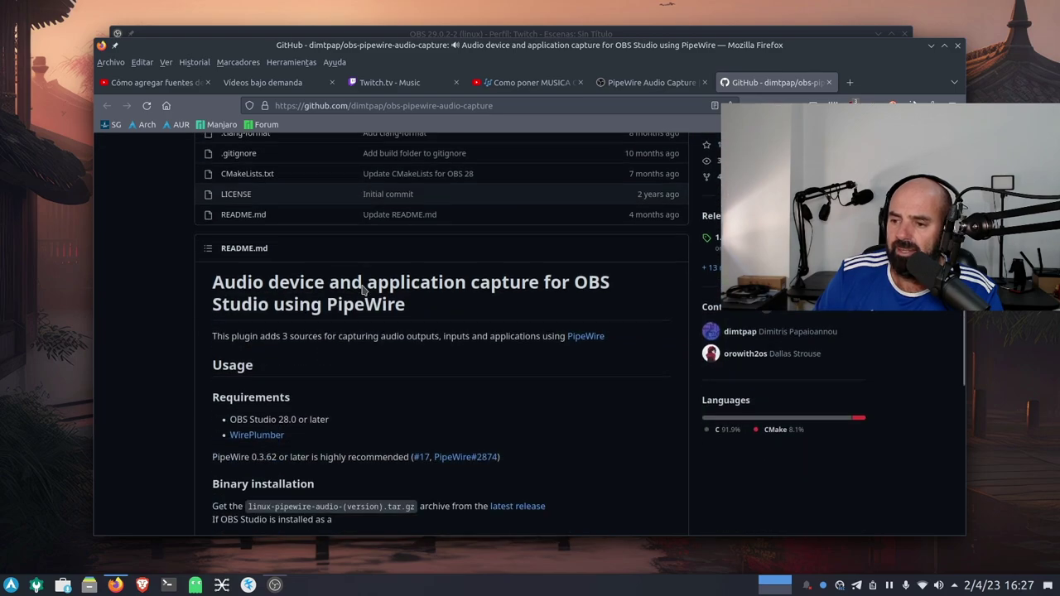
scroll(346, 325, "up", 1)
scroll(346, 327, "down", 3)
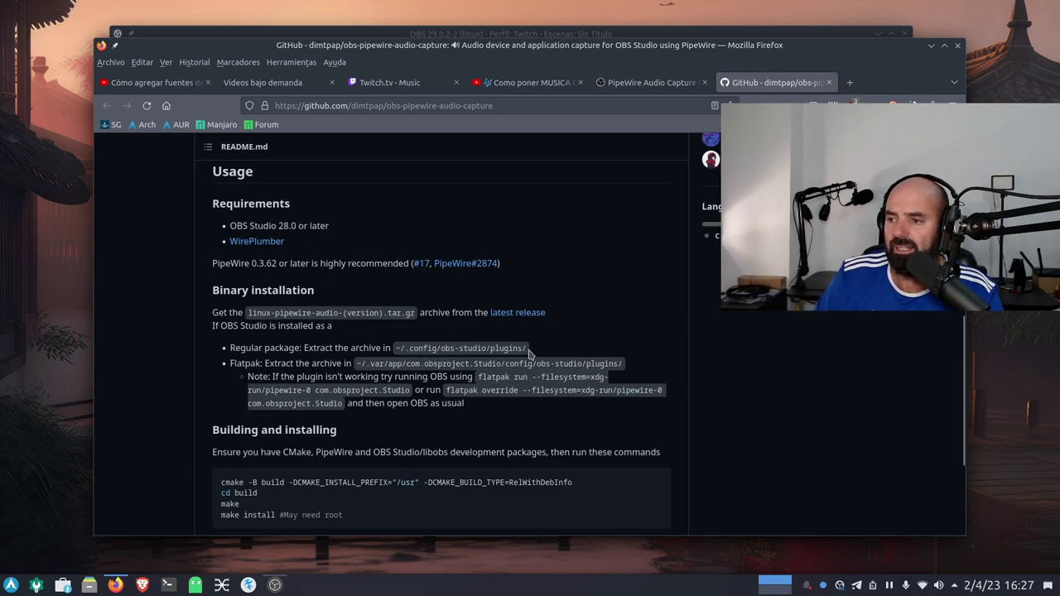
left_click_drag(528, 349, 497, 348)
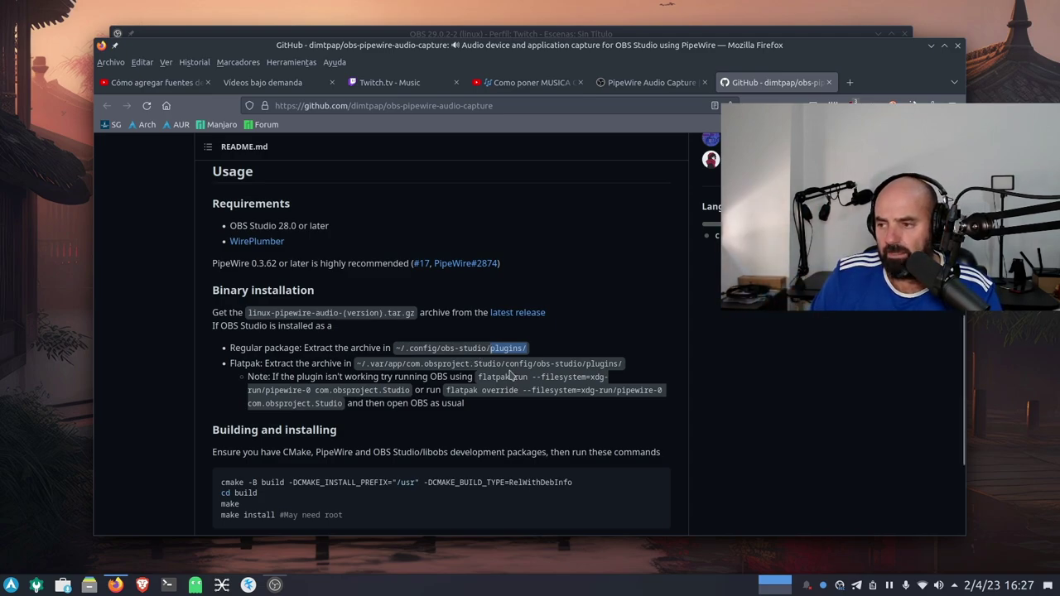
scroll(513, 364, "up", 5)
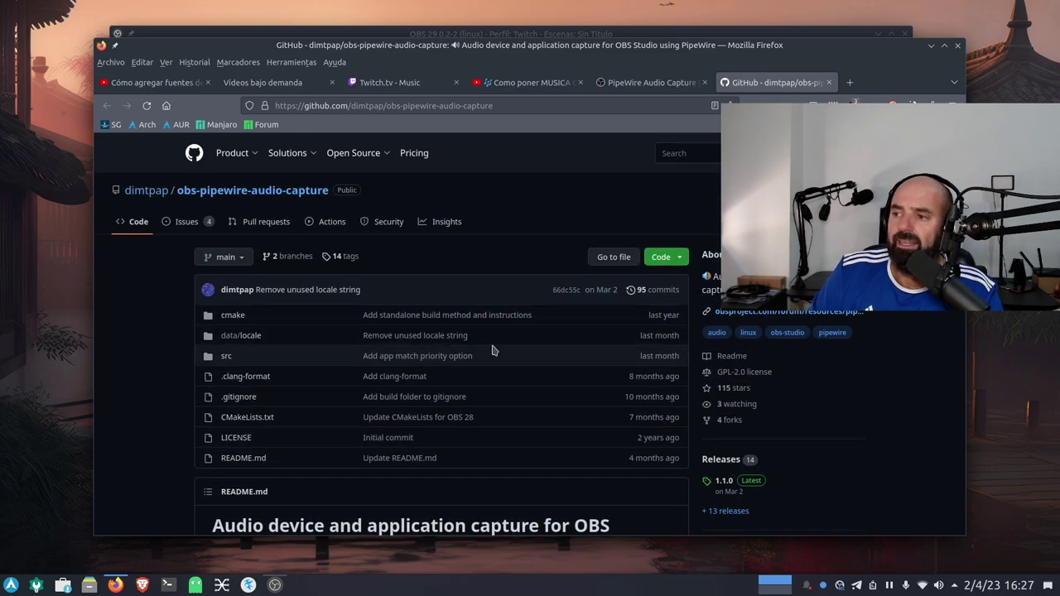
Open the obs-pipewire-audio-capture releases list and look at the downloadable assets of version 1.1.0.
scroll(373, 339, "down", 3)
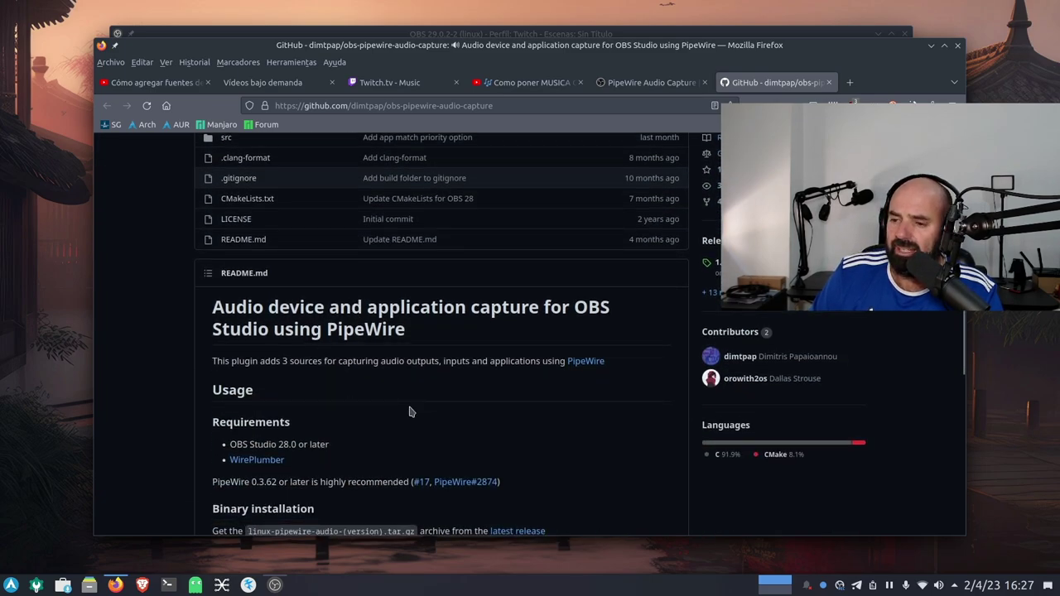
scroll(410, 406, "up", 3)
scroll(447, 344, "down", 3)
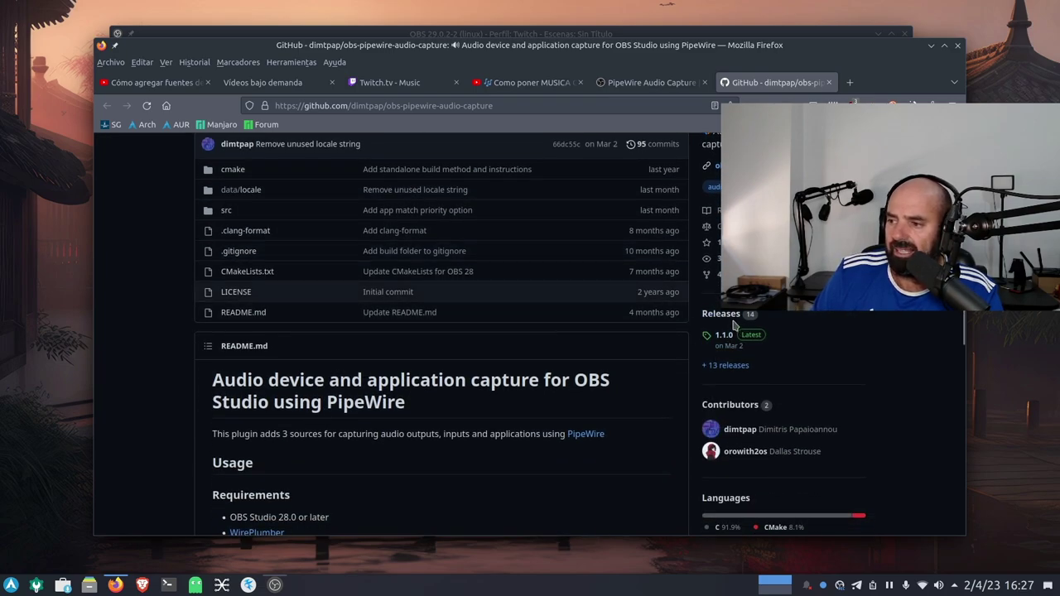
left_click(722, 317)
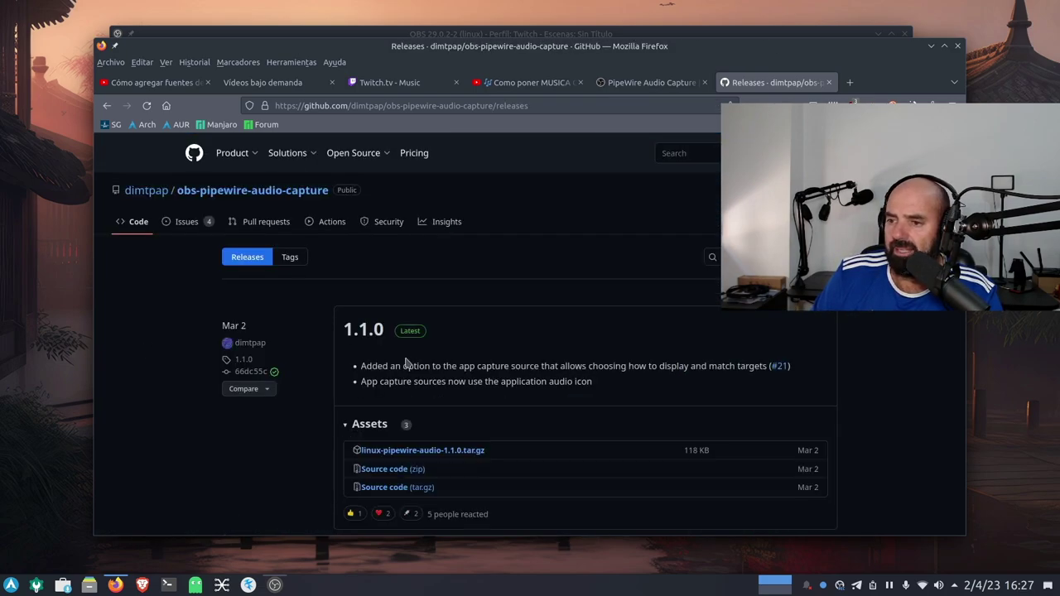
scroll(463, 376, "down", 2)
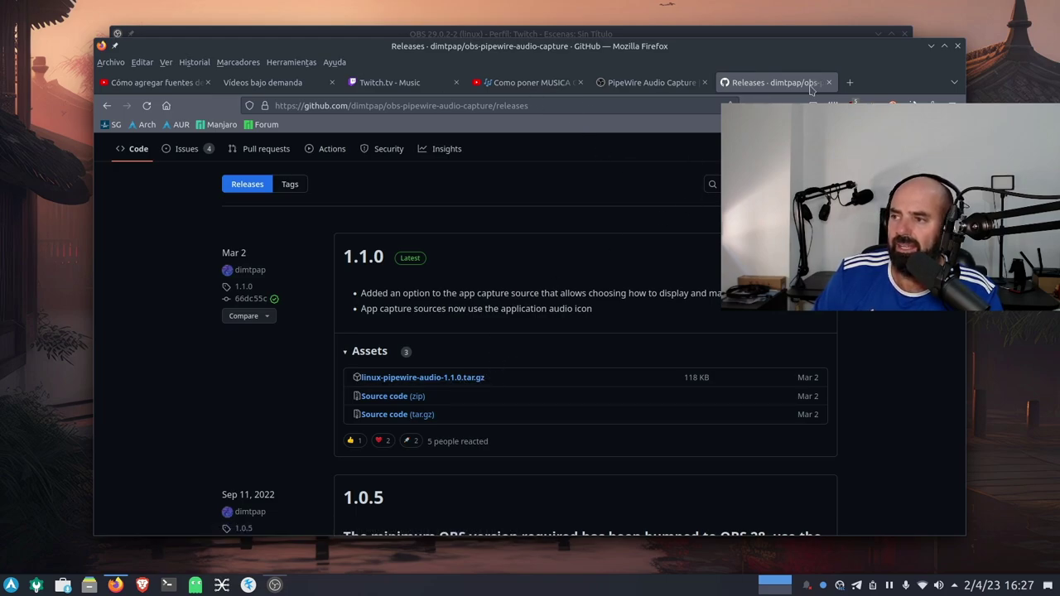
Launch Clementine, play the "Royalty Free Music Background Music Chill" track, and minimize the player to return to OBS.
left_click(931, 46)
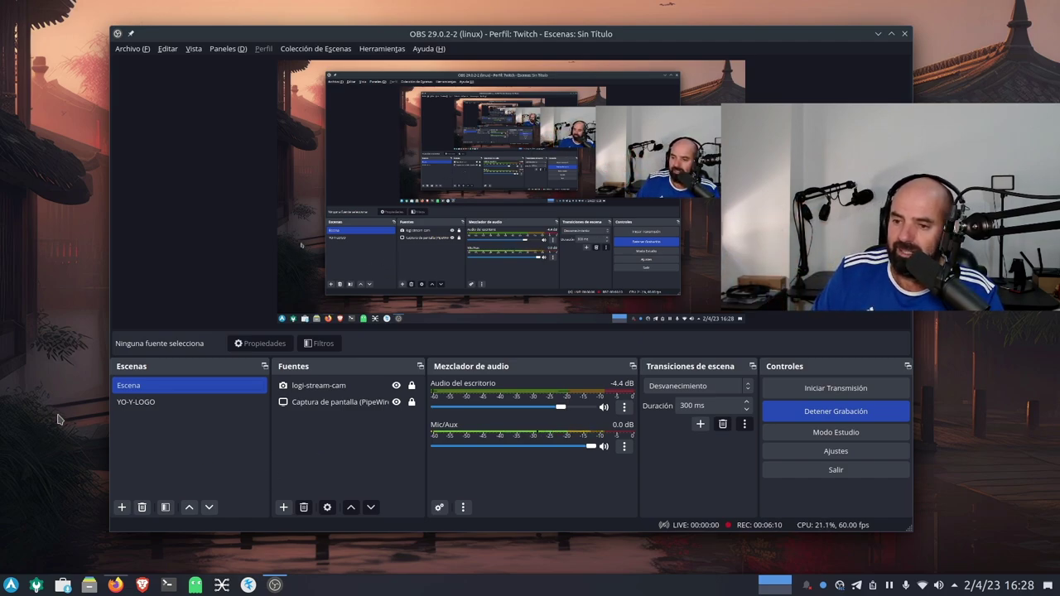
left_click(12, 586)
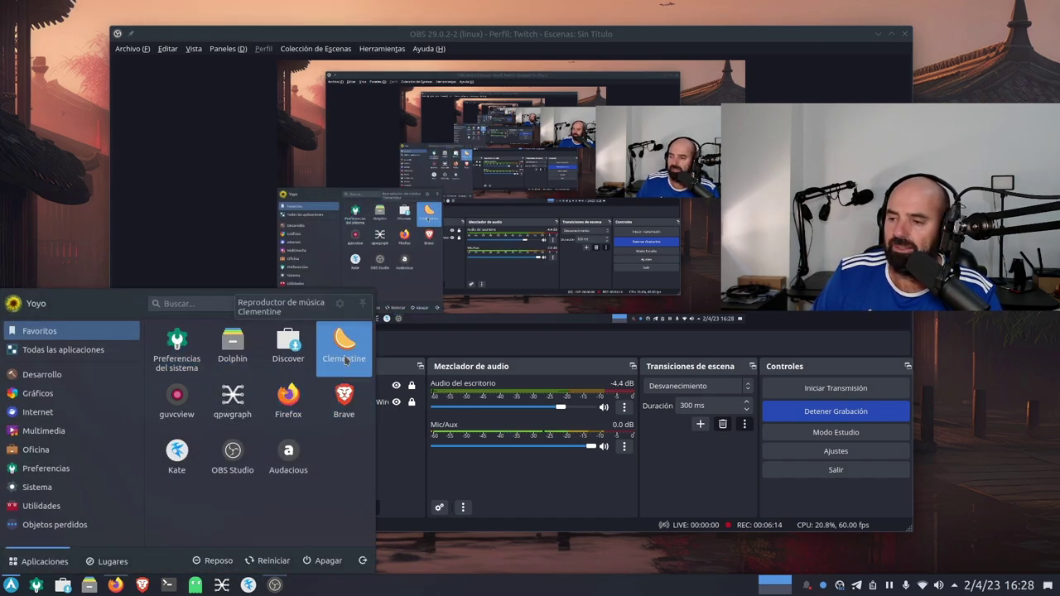
left_click(344, 341)
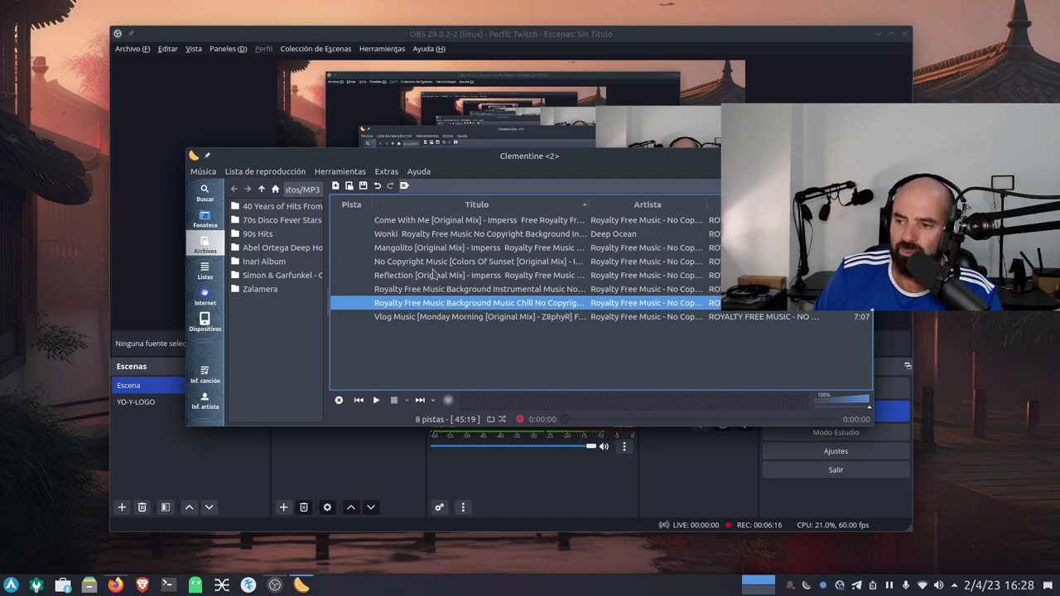
left_click_drag(588, 165, 560, 236)
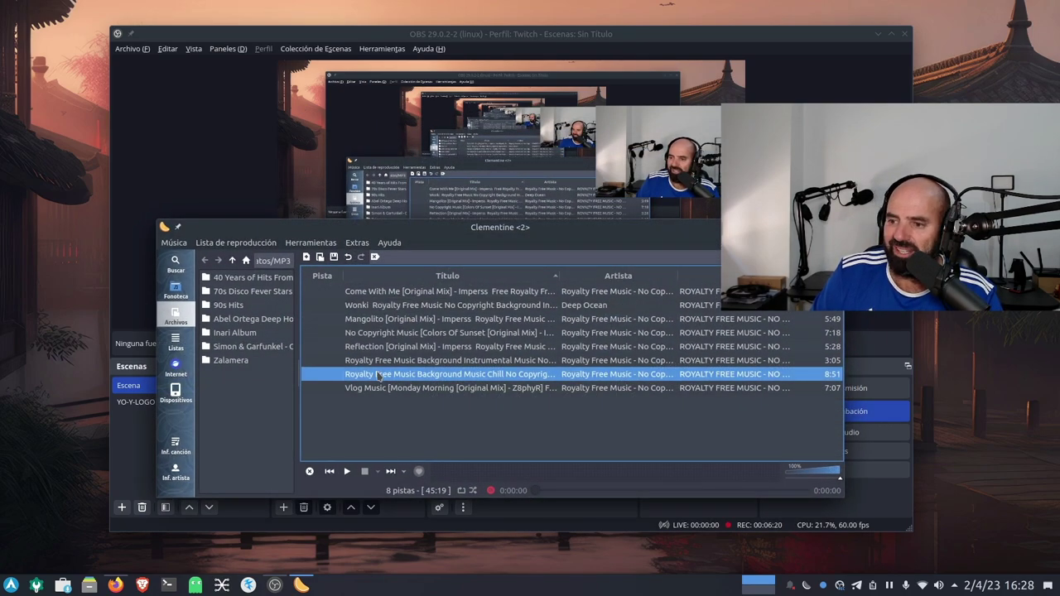
double_click(377, 375)
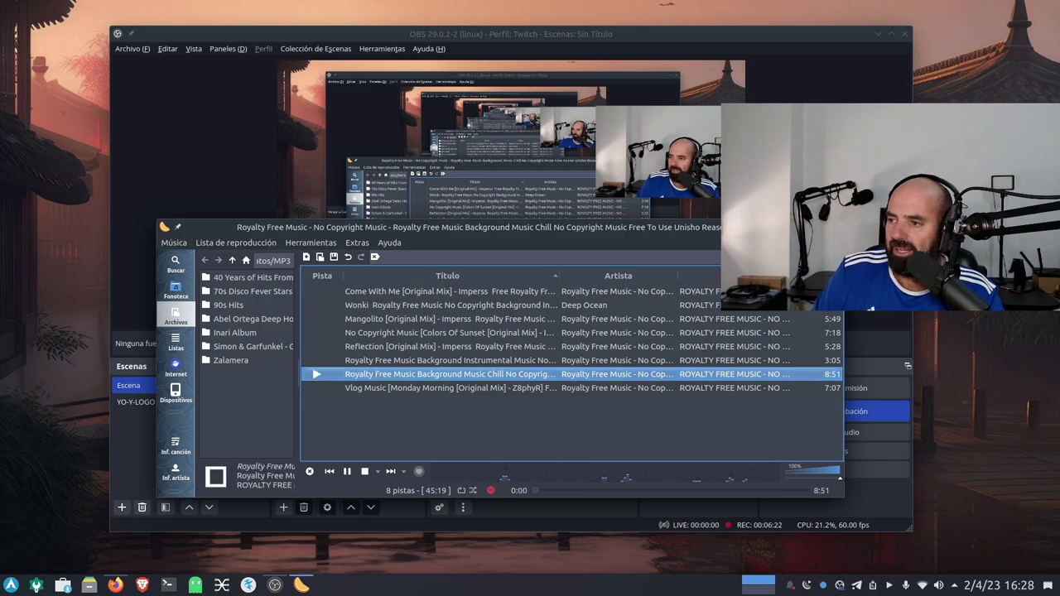
left_click(302, 585)
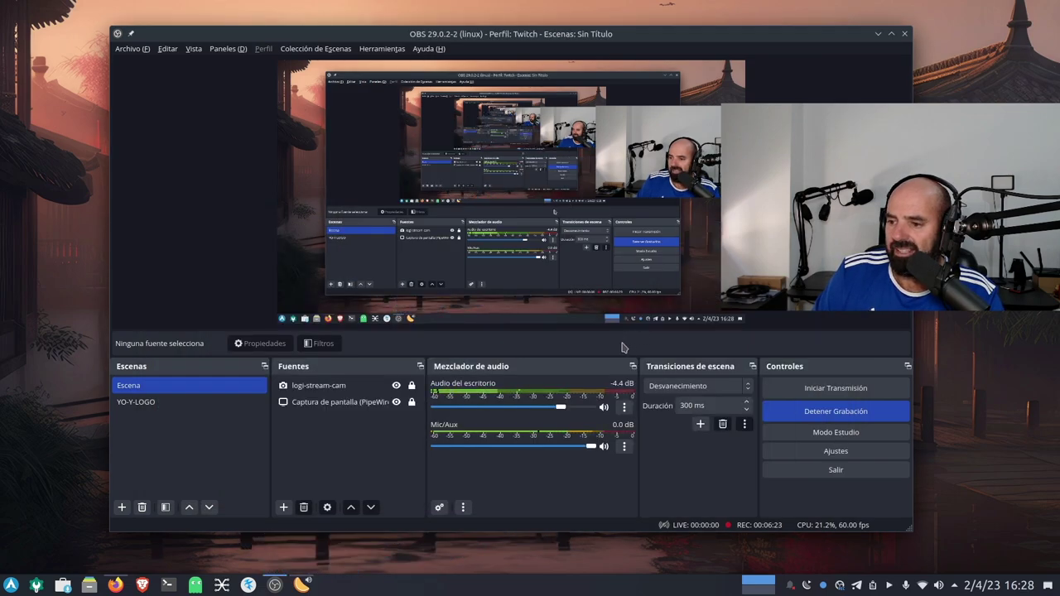
Lower Clementine's application volume to 19% in the system sound settings.
left_click(936, 586)
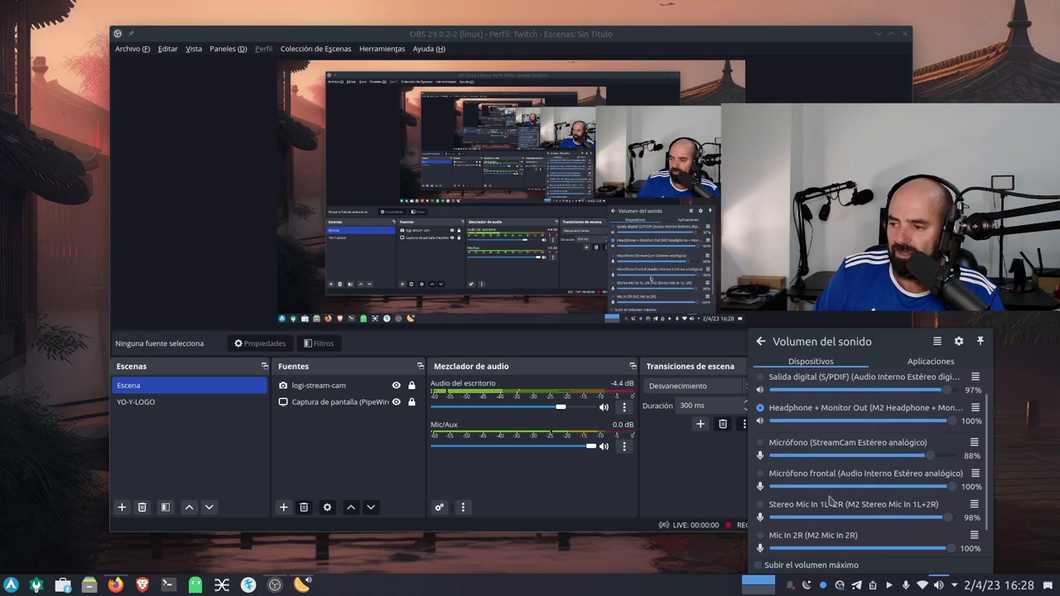
left_click(926, 368)
left_click_drag(878, 421, 826, 430)
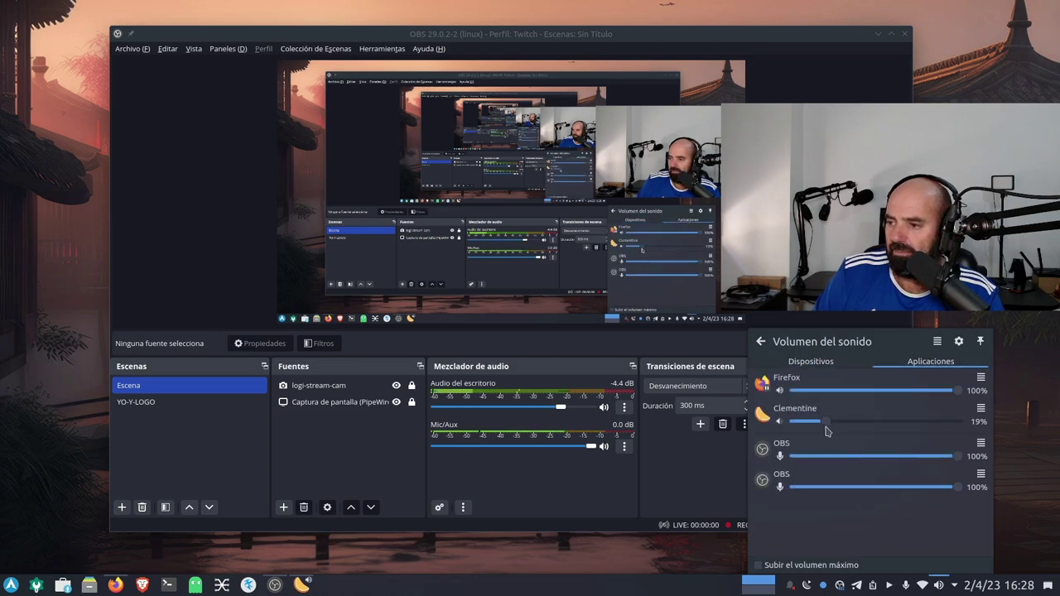
left_click(360, 459)
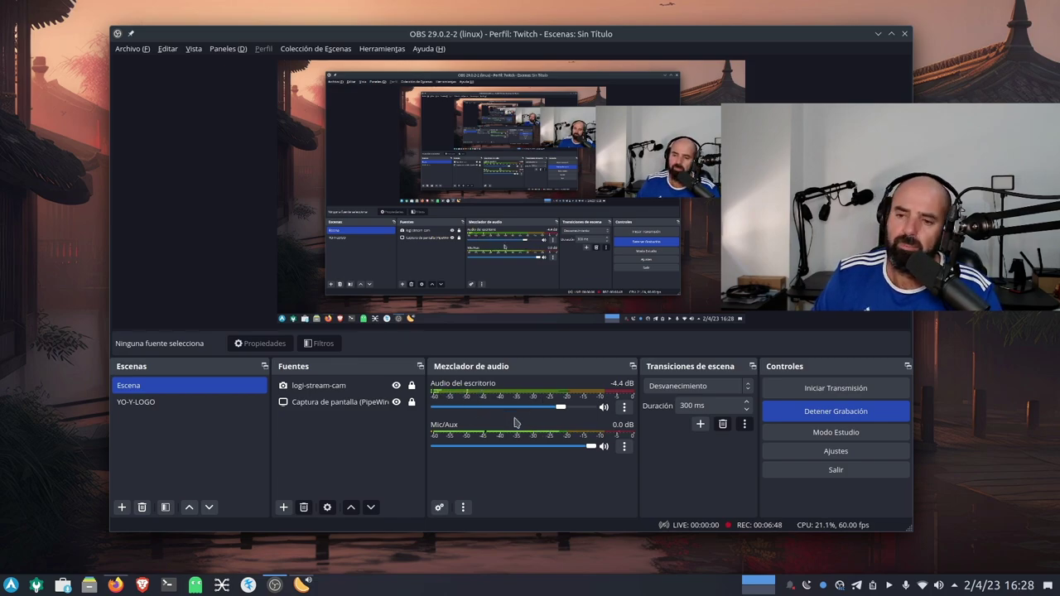
Mute the Audio del escritorio channel in the OBS audio mixer and lower its level to -inf dB.
left_click(604, 408)
left_click_drag(559, 407, 425, 406)
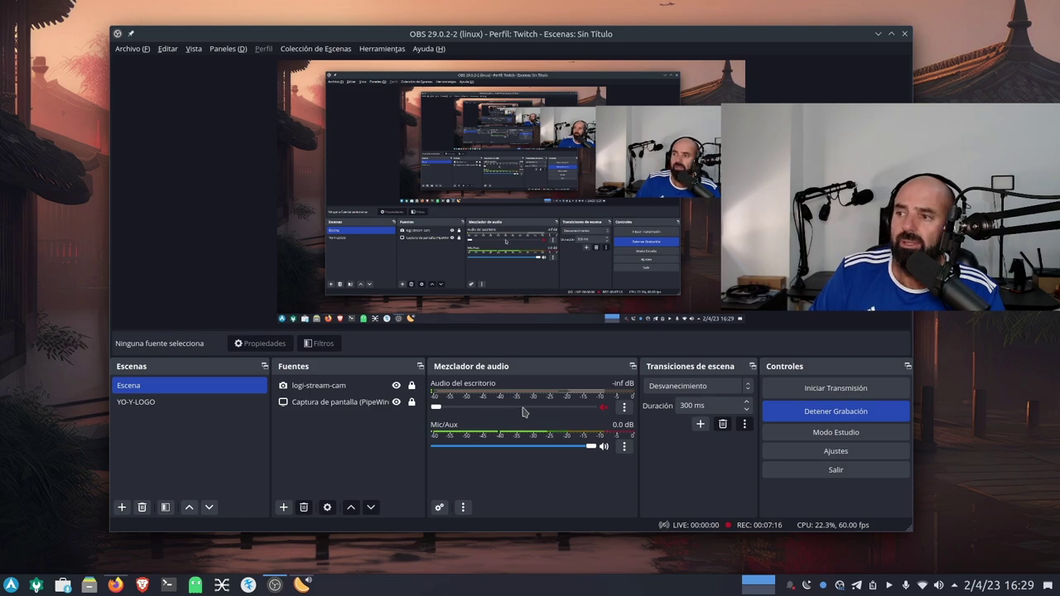
Set the global Audio del escritorio device to Deshabilitado in the audio settings and apply the change.
left_click(842, 455)
left_click(294, 162)
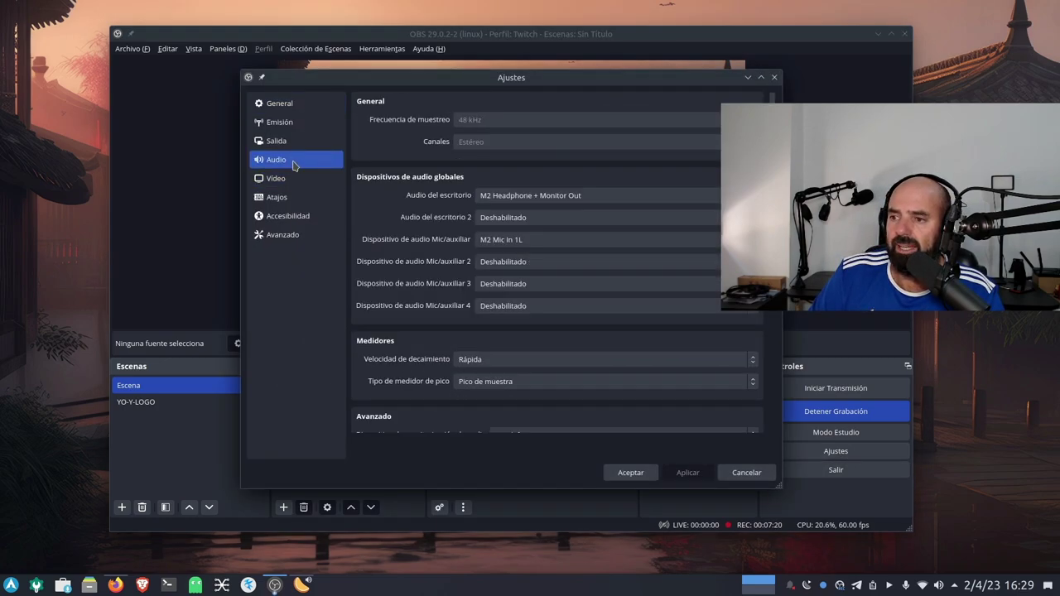
left_click(524, 199)
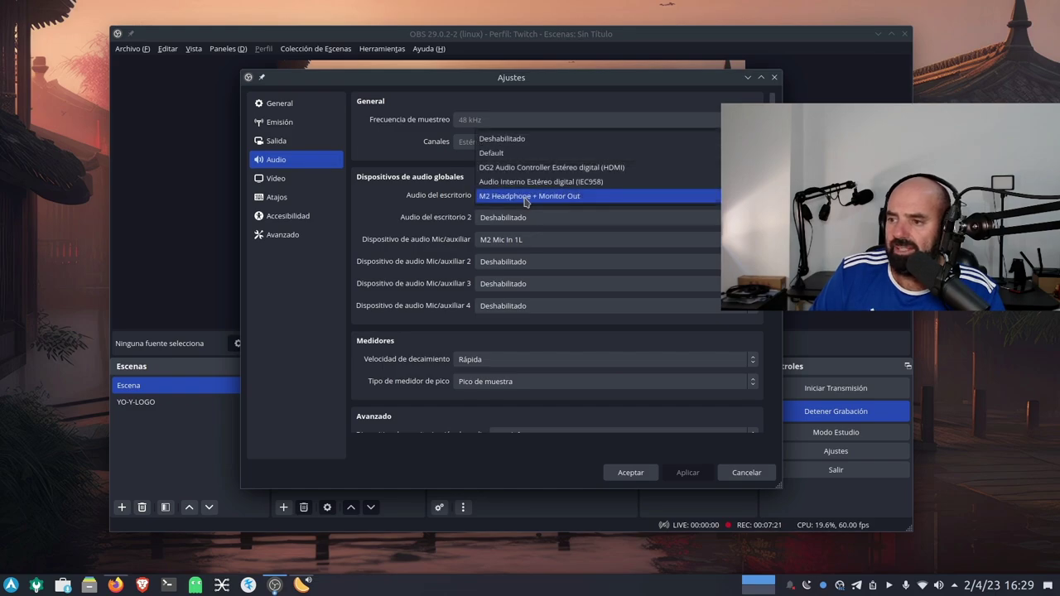
left_click(505, 138)
left_click(688, 473)
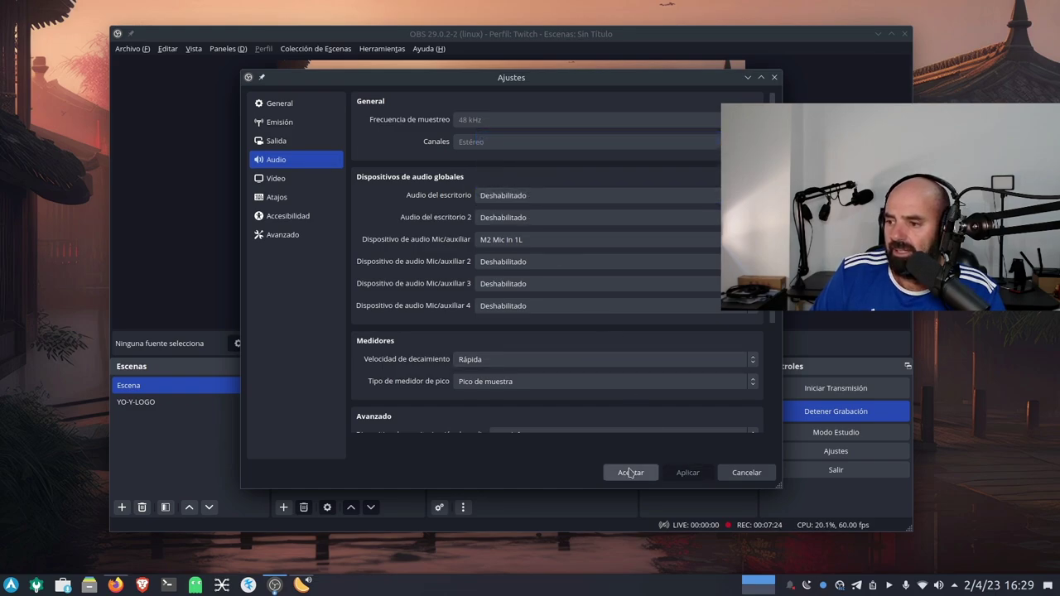
left_click(630, 472)
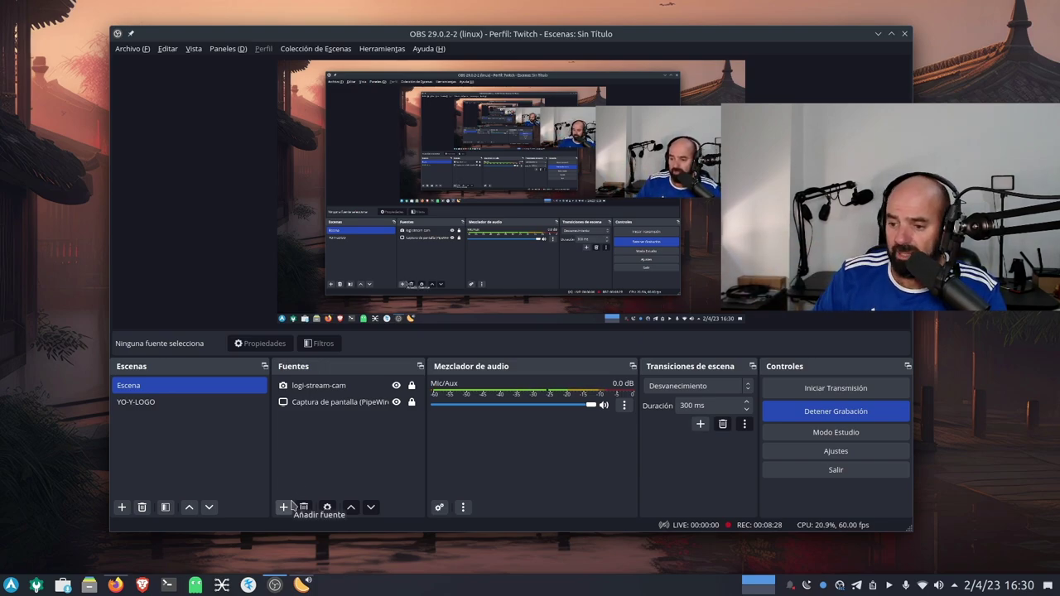
Add a new Application Audio Capture (PipeWire) source named "clementine" to the Escena scene.
left_click(292, 404)
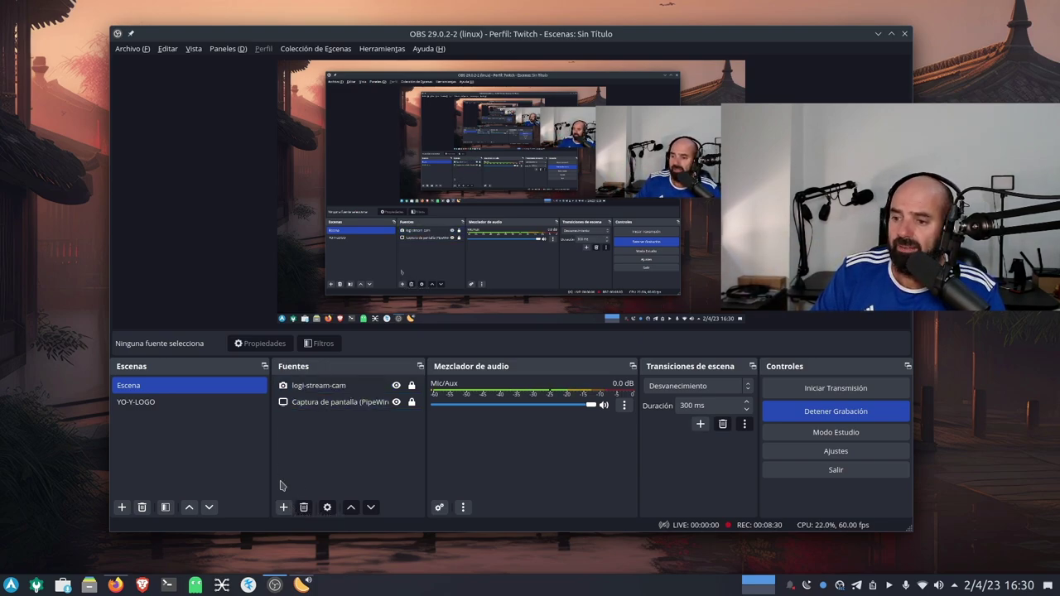
left_click(282, 507)
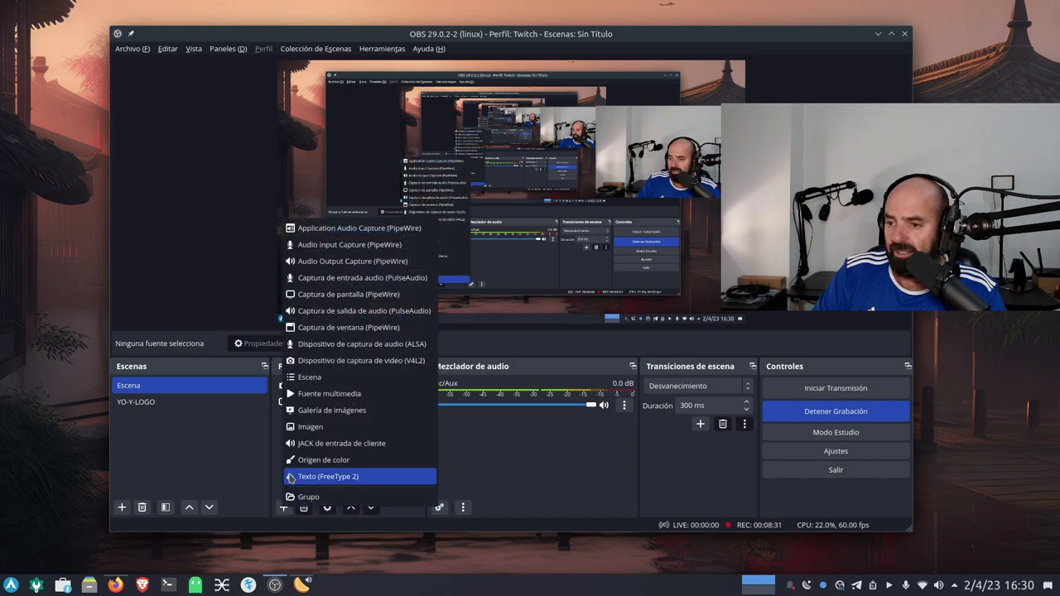
left_click(339, 229)
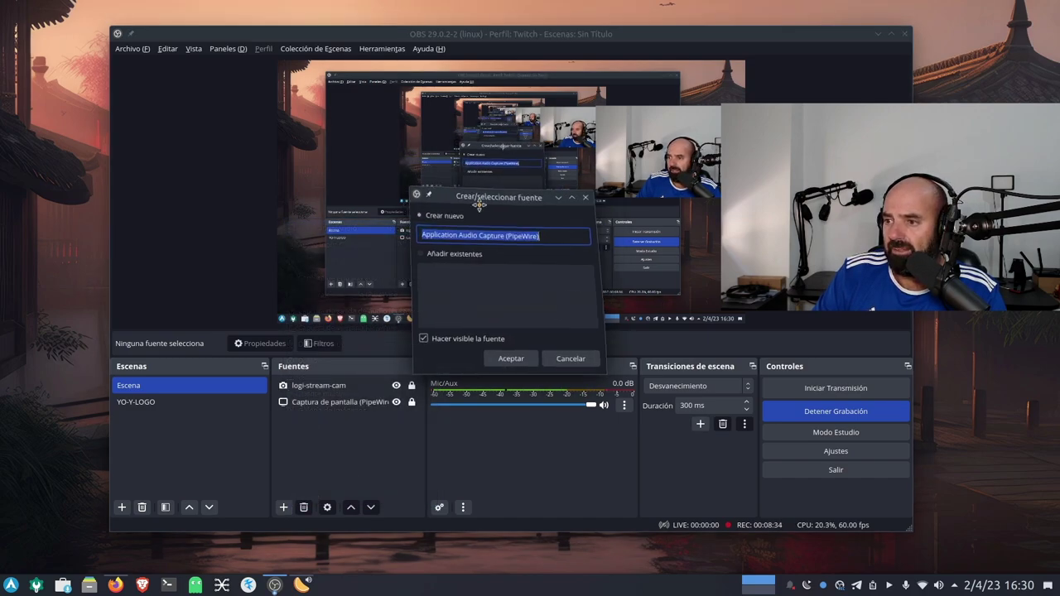
left_click_drag(538, 203, 347, 241)
left_click(372, 273)
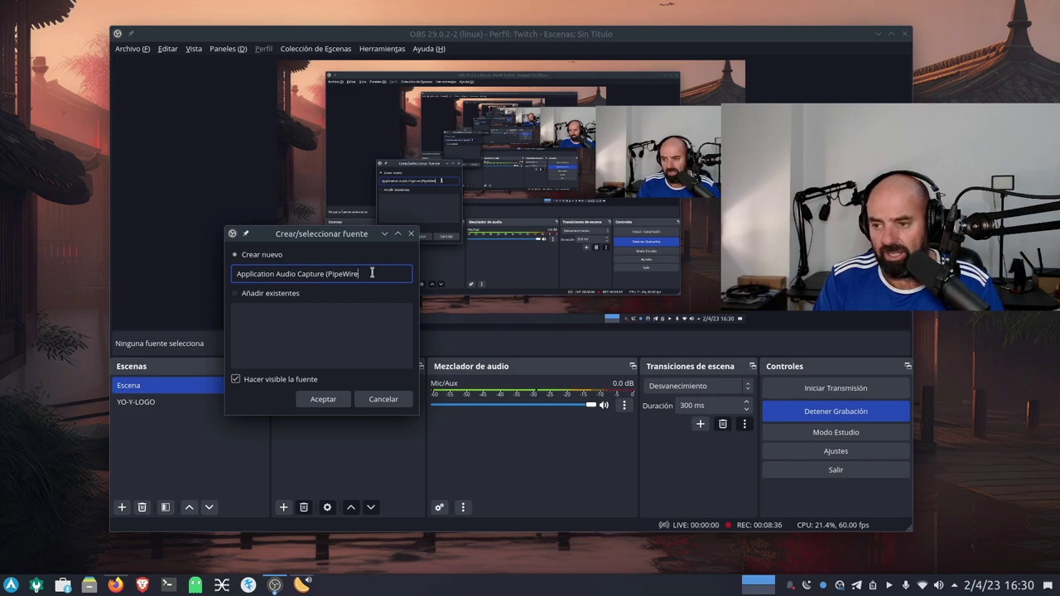
key("BackSpace")
key("BackSpace")
key("BackSpace")
key("BackSpace")
key("BackSpace")
key("BackSpace")
key("BackSpace")
key("BackSpace")
key("BackSpace")
key("BackSpace")
key("BackSpace")
key("BackSpace")
key("BackSpace")
key("BackSpace")
key("BackSpace")
key("BackSpace")
key("BackSpace")
key("BackSpace")
key("BackSpace")
key("BackSpace")
key("BackSpace")
key("BackSpace")
key("BackSpace")
key("BackSpace")
key("BackSpace")
key("BackSpace")
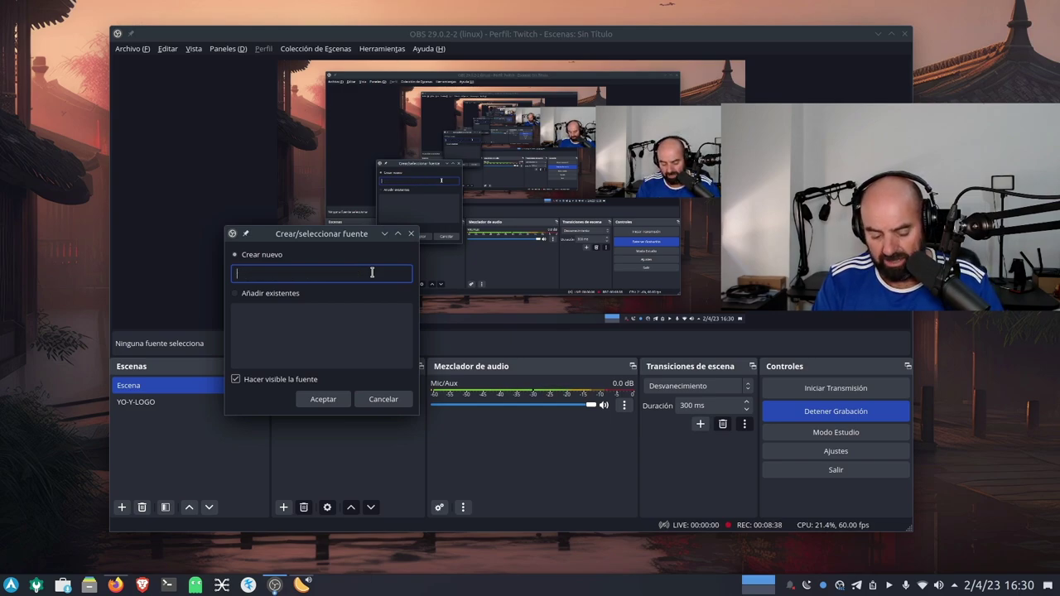
type("clementine")
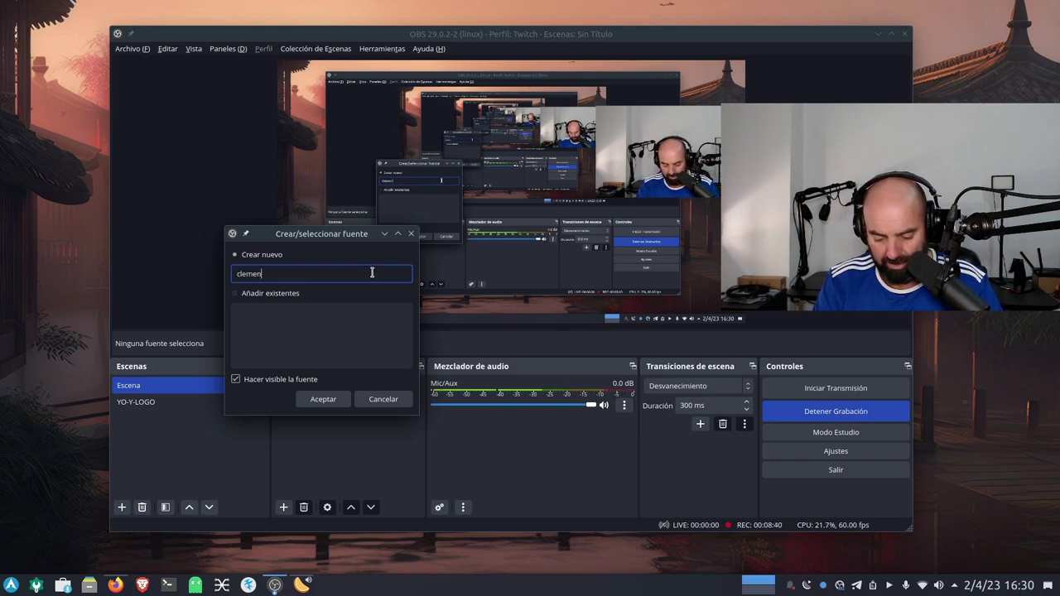
left_click(323, 399)
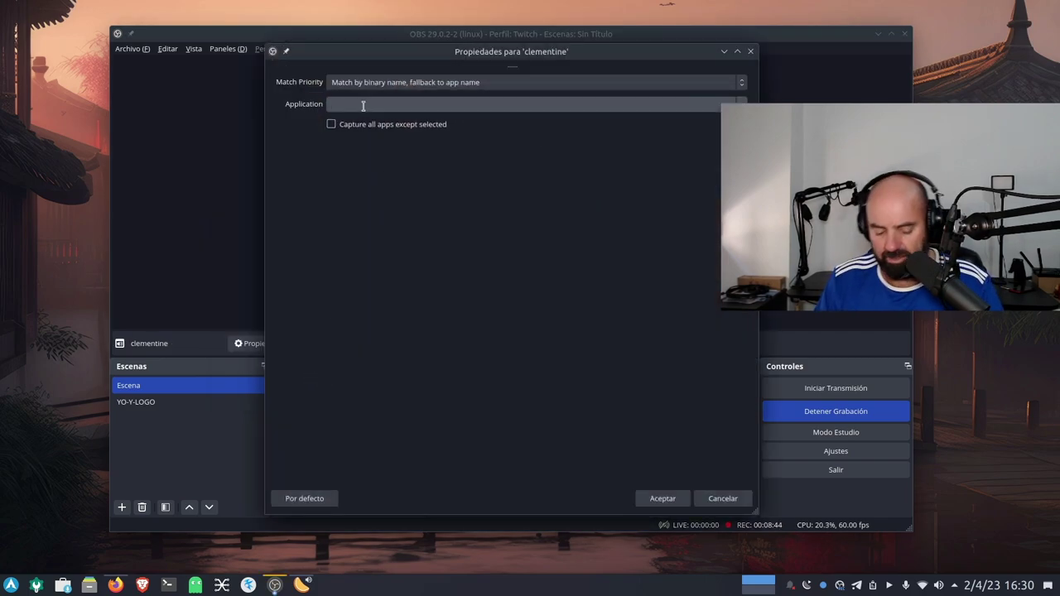
Set the application captured by the clementine source to "clementine" and accept its properties.
left_click(363, 105)
type("clementine")
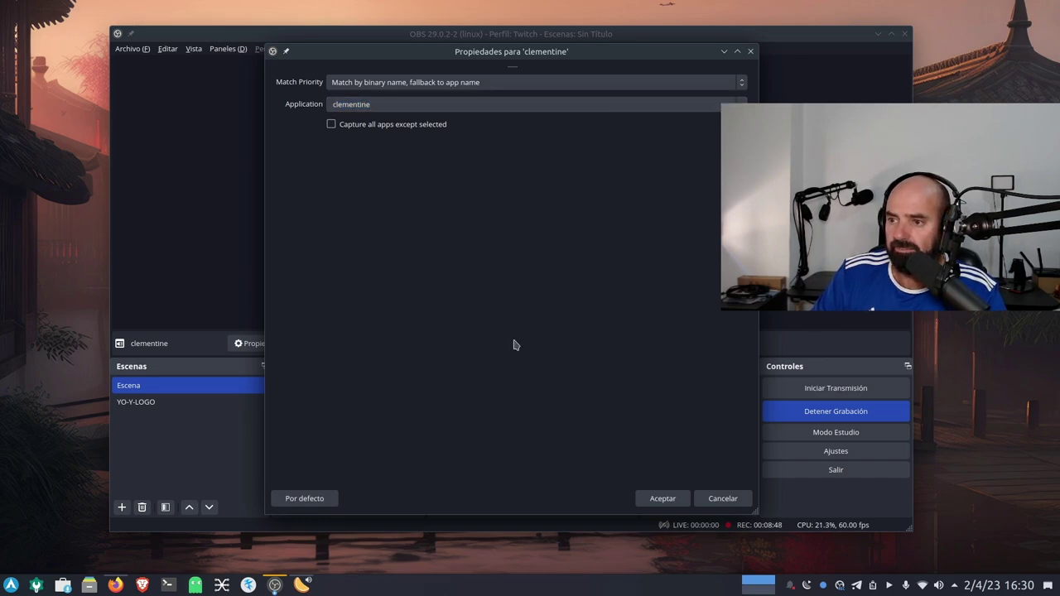
left_click(661, 499)
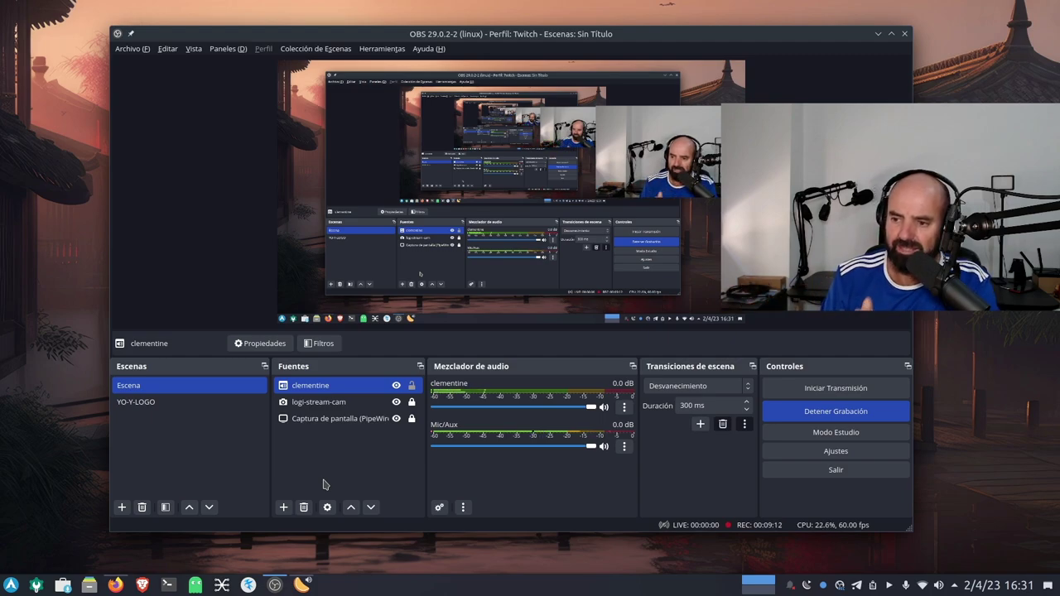
left_click(404, 401, "ctrl")
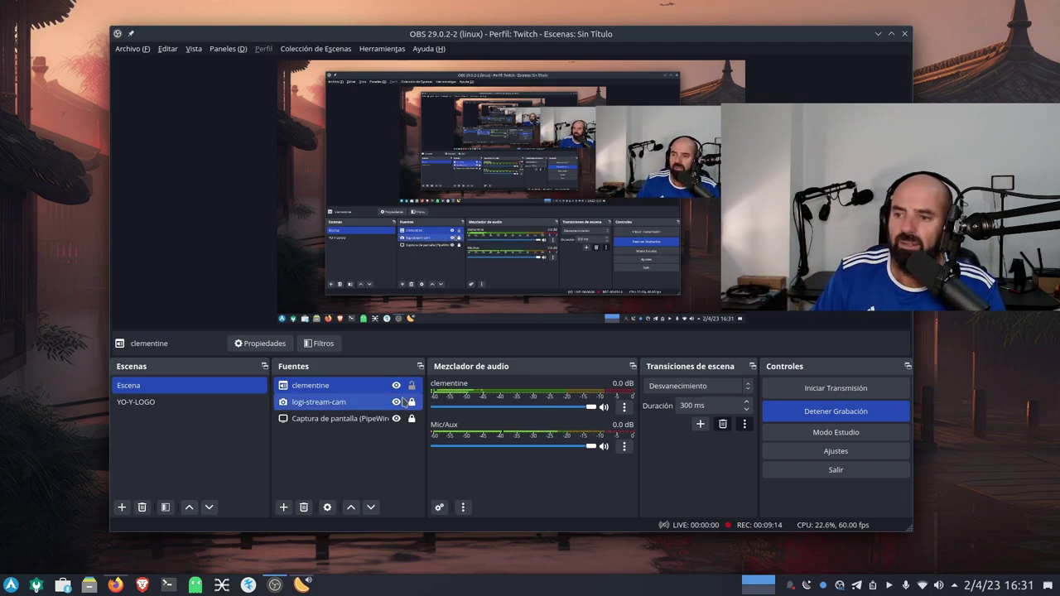
left_click(403, 402, "ctrl")
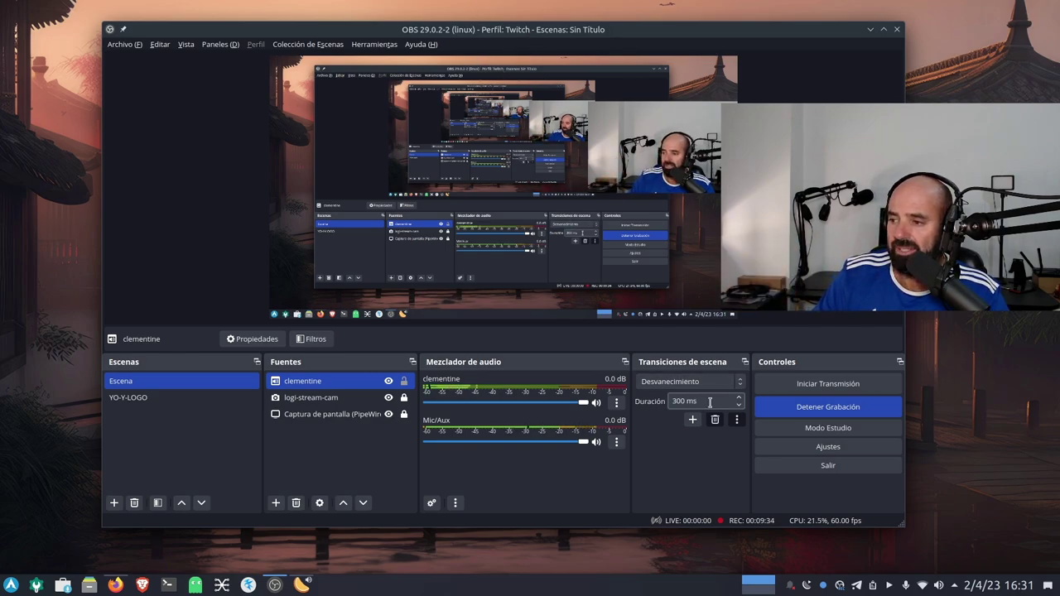
Review the Twitch service settings and the streaming output's audio track and Twitch VOD track assignments, then close the settings.
left_click(826, 446)
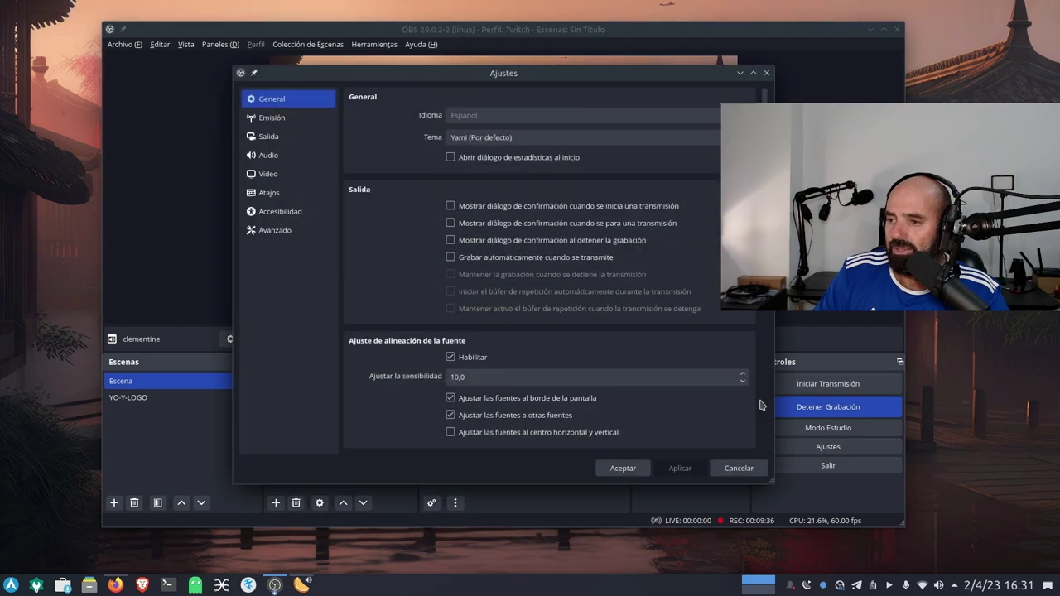
left_click(273, 118)
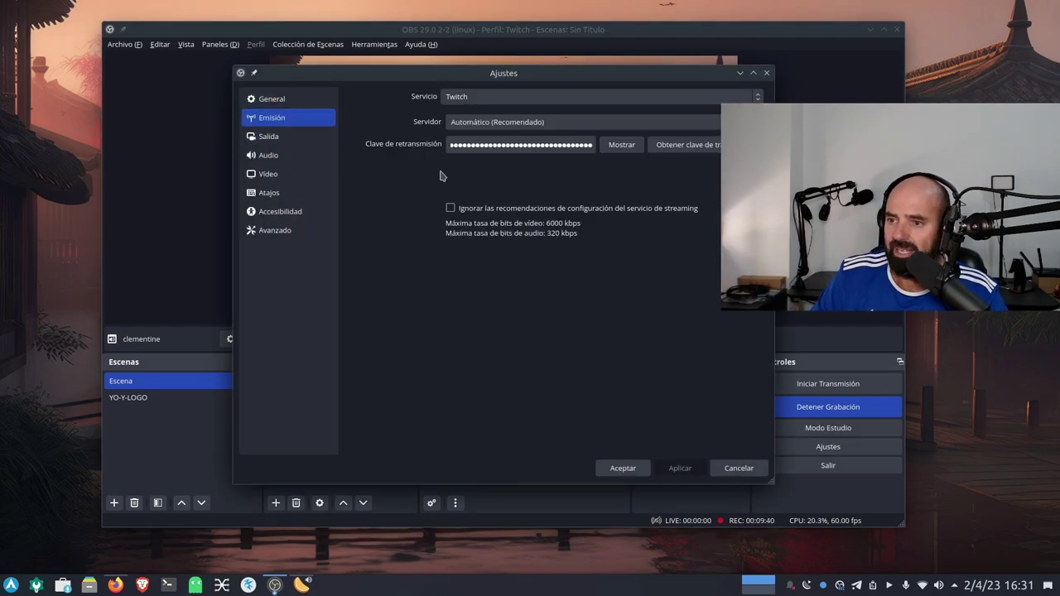
left_click(297, 140)
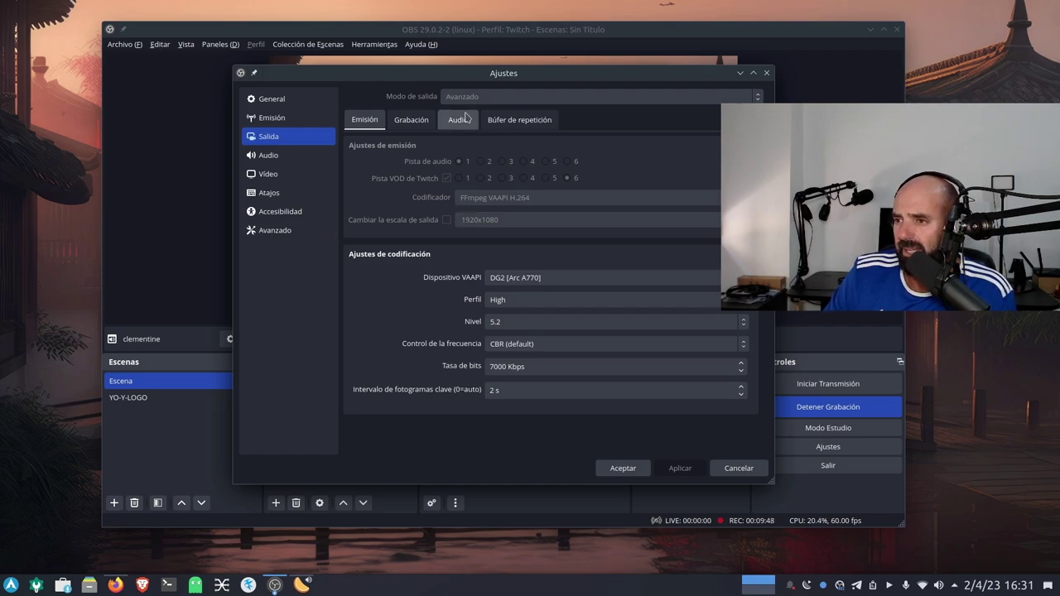
left_click_drag(527, 77, 459, 117)
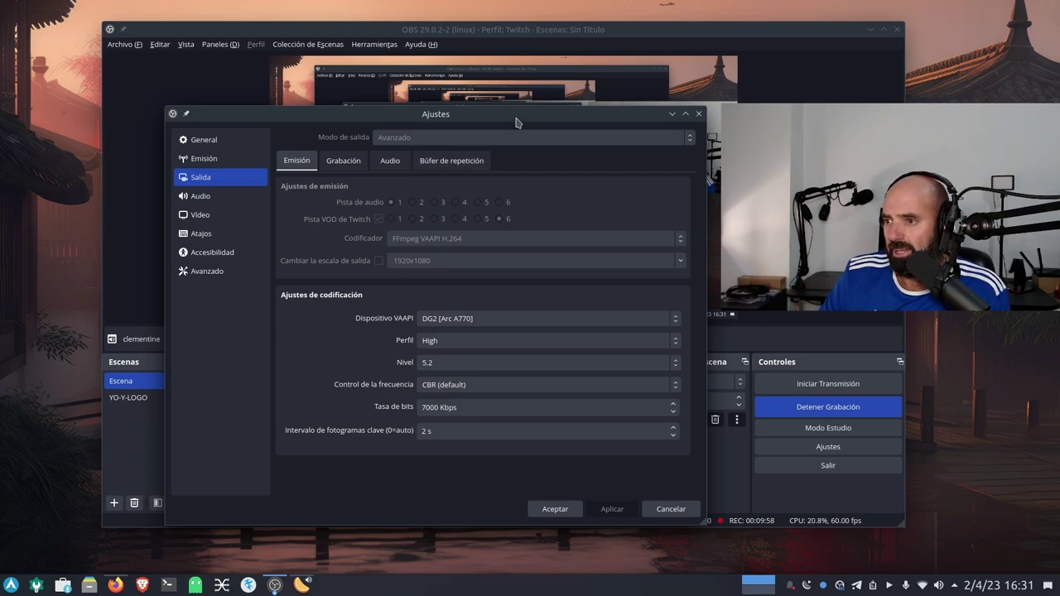
left_click_drag(515, 117, 406, 150)
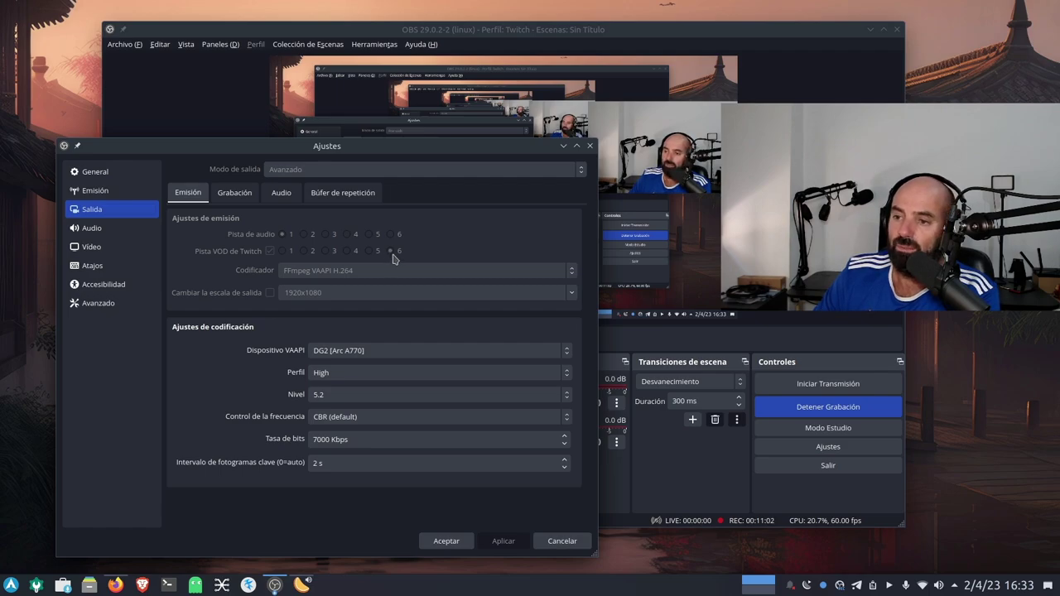
left_click(446, 541)
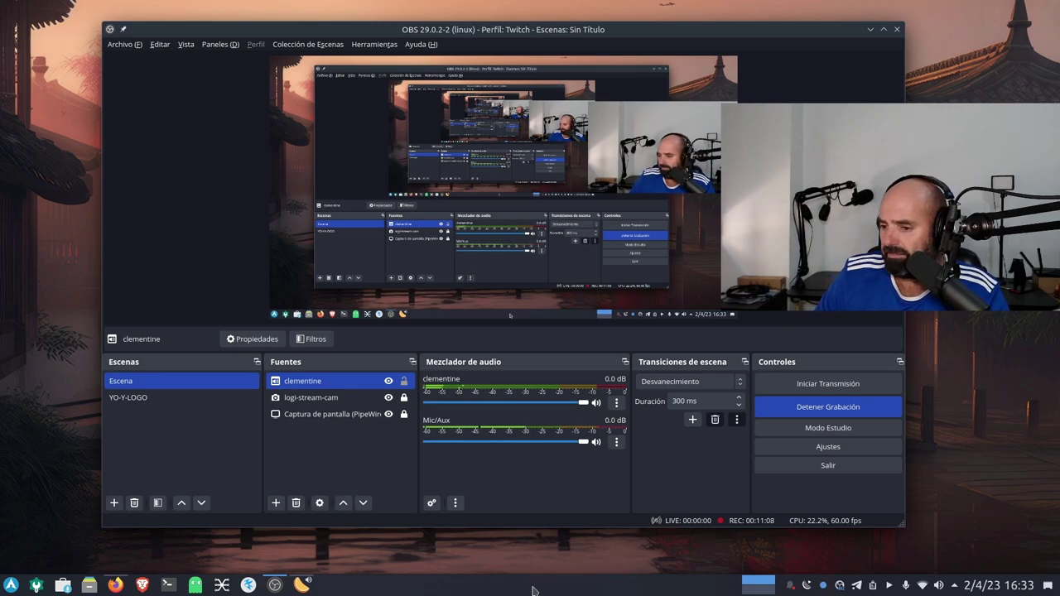
Raise Clementine's application volume to 25% in the system sound settings and return to OBS.
left_click(938, 586)
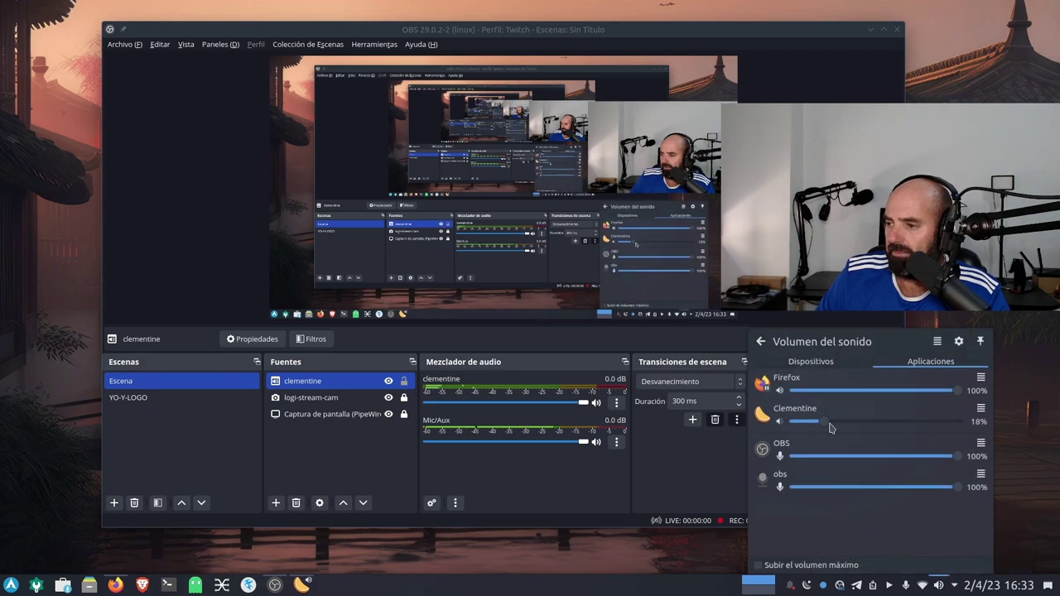
left_click_drag(826, 423, 838, 424)
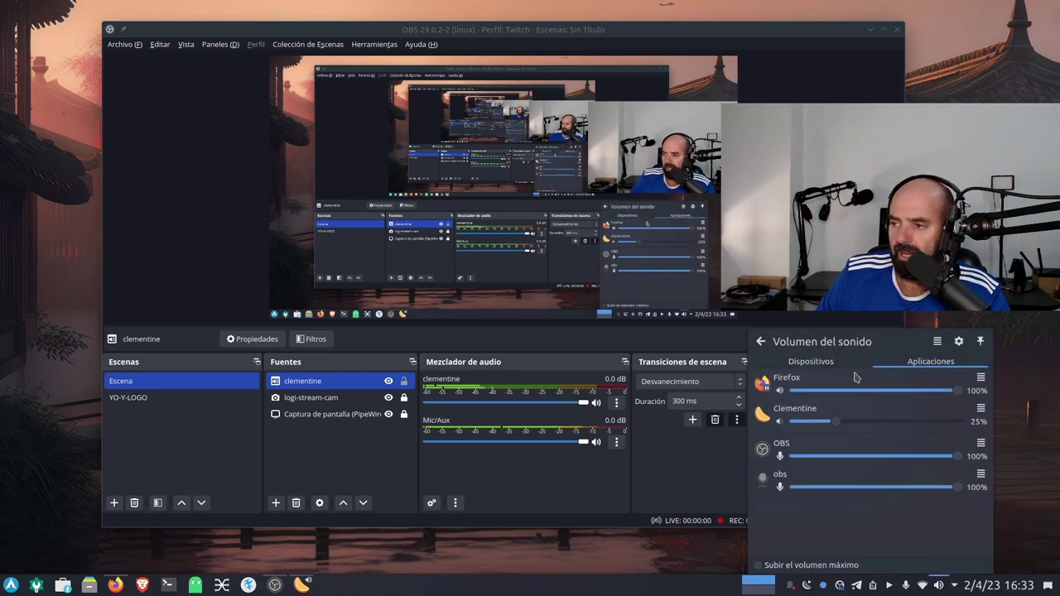
left_click(939, 586)
left_click(938, 586)
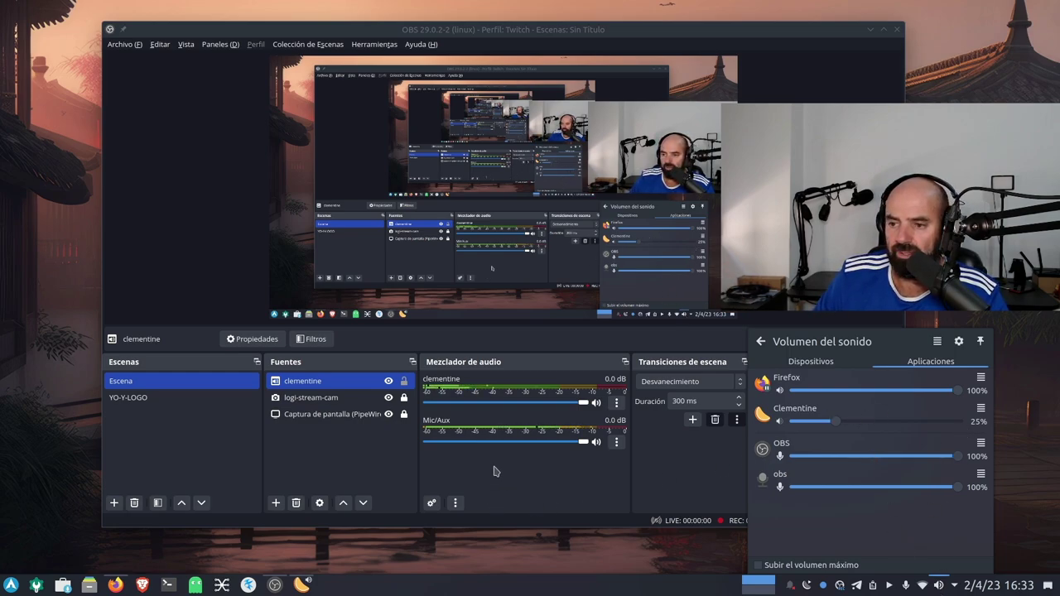
left_click(211, 224)
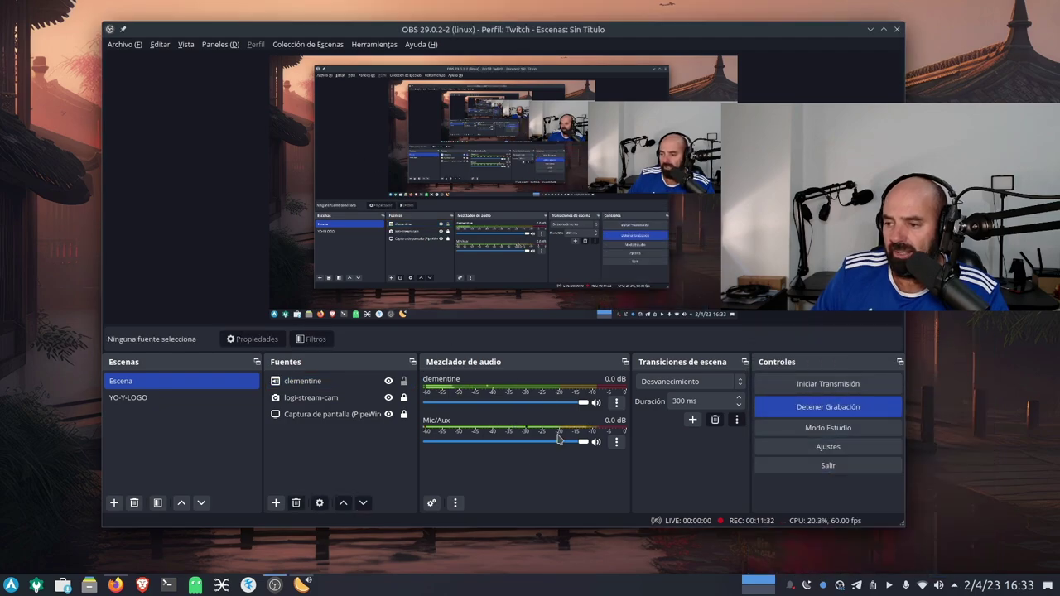
right_click(492, 477)
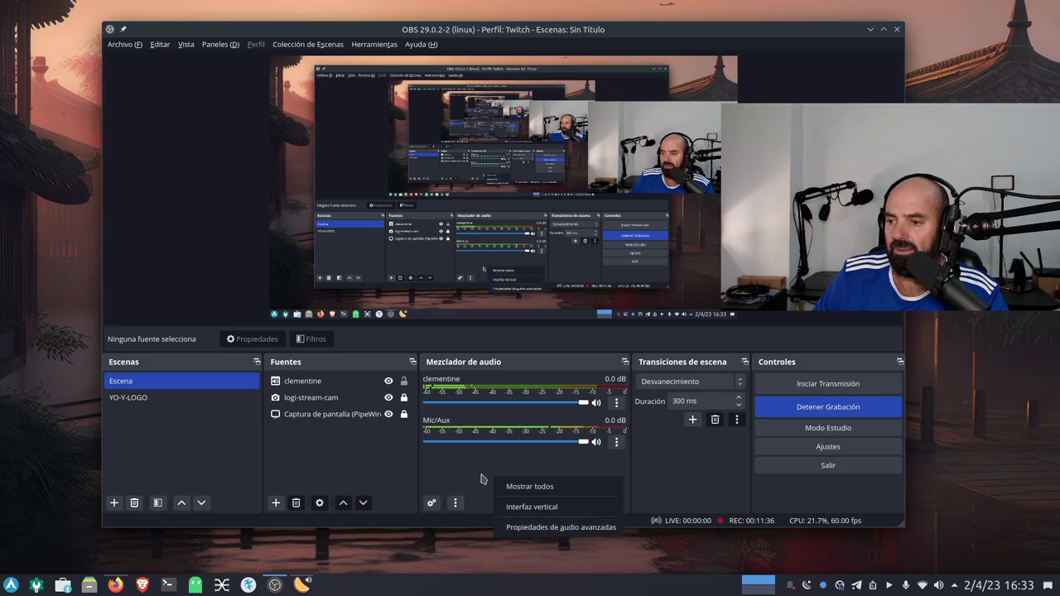
left_click(479, 476)
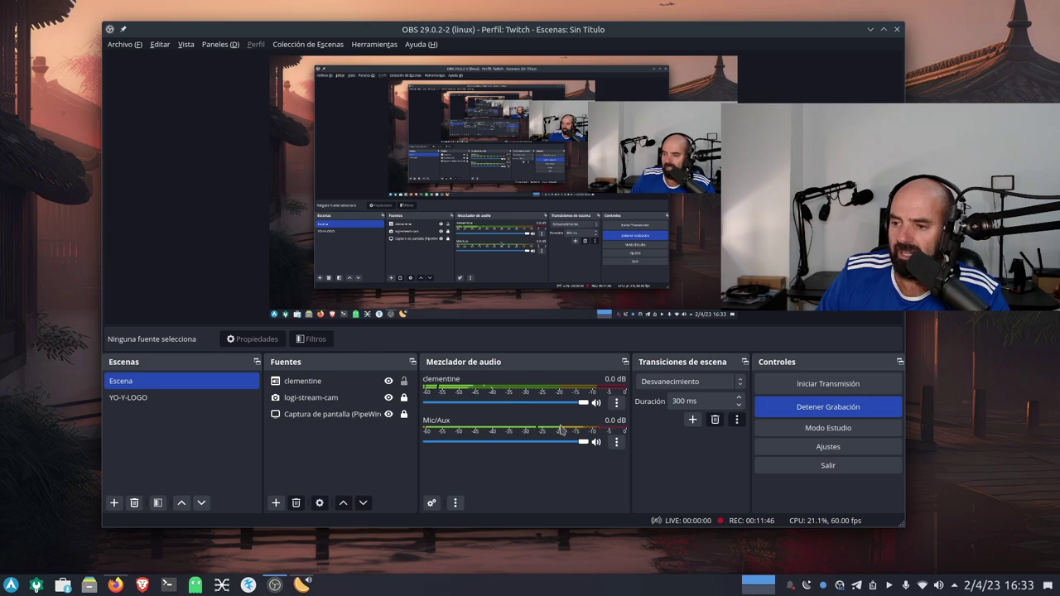
left_click(616, 443)
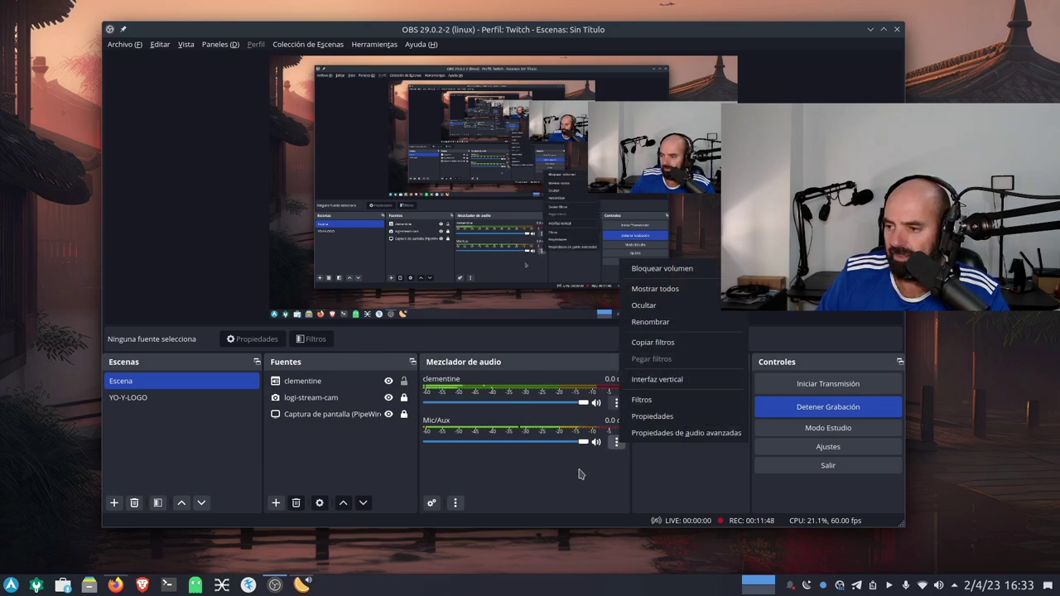
left_click(579, 474)
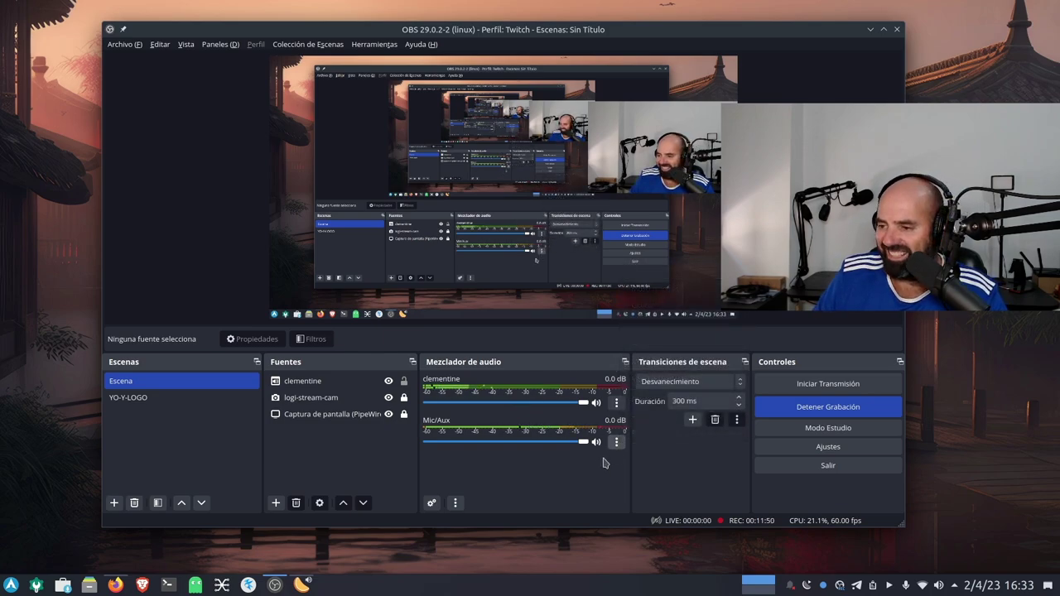
Open the advanced audio properties, widen the window to examine the track assignments of clementine and Mic/Aux, and close it.
right_click(535, 466)
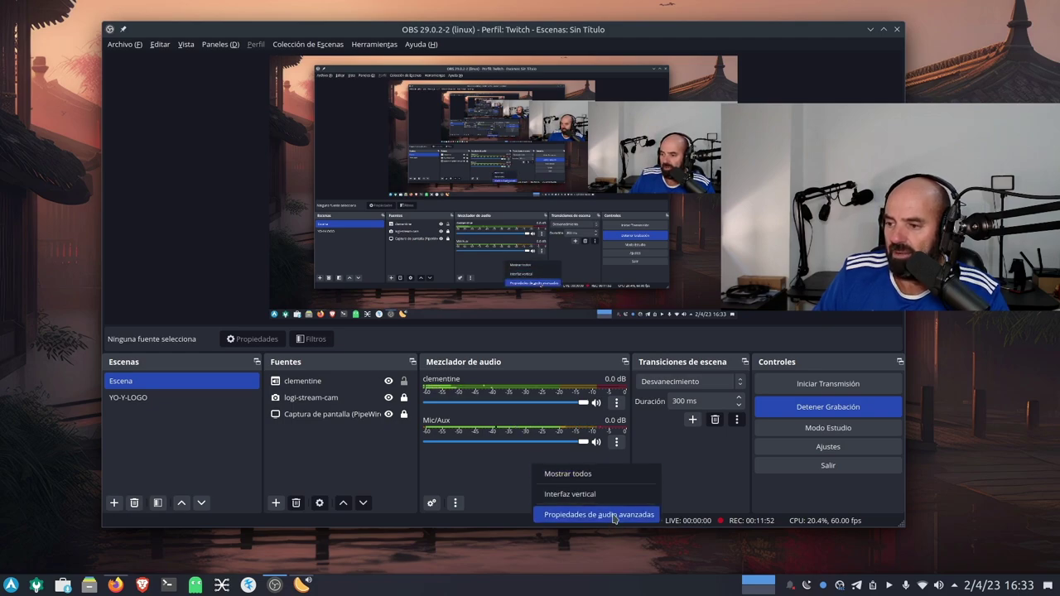
left_click(611, 515)
left_click_drag(580, 174, 431, 356)
left_click_drag(667, 545, 859, 552)
left_click_drag(591, 338, 580, 340)
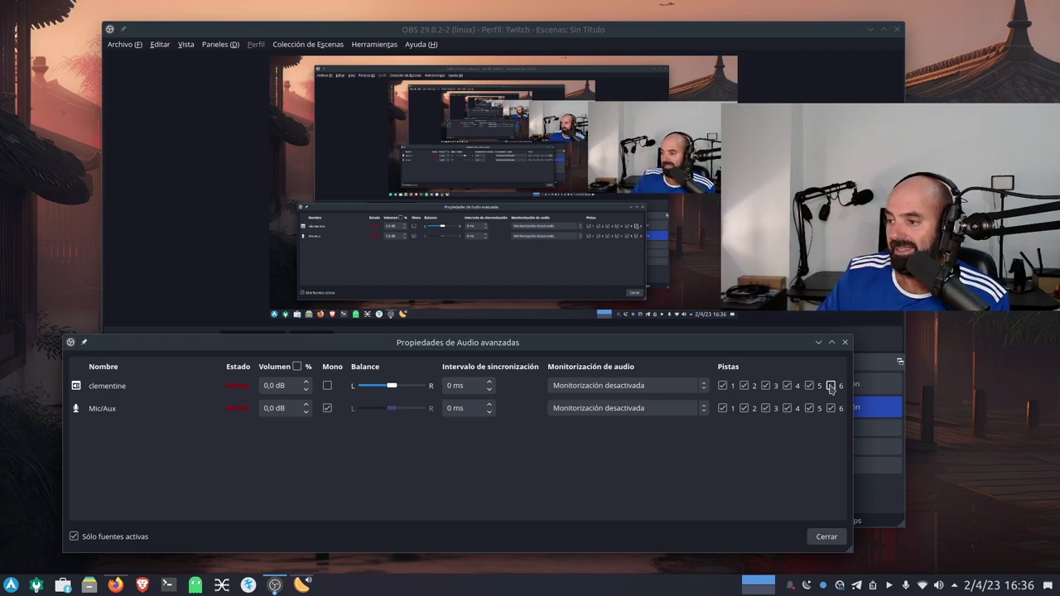
left_click(826, 537)
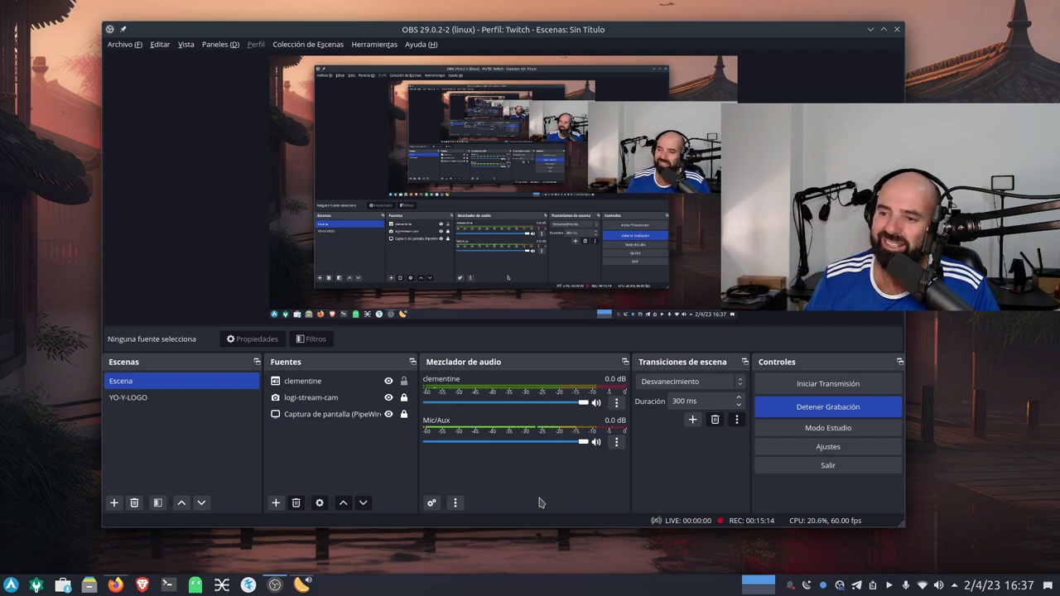
Recheck which track is assigned to the Twitch VOD in the streaming output settings and close the settings.
left_click(828, 446)
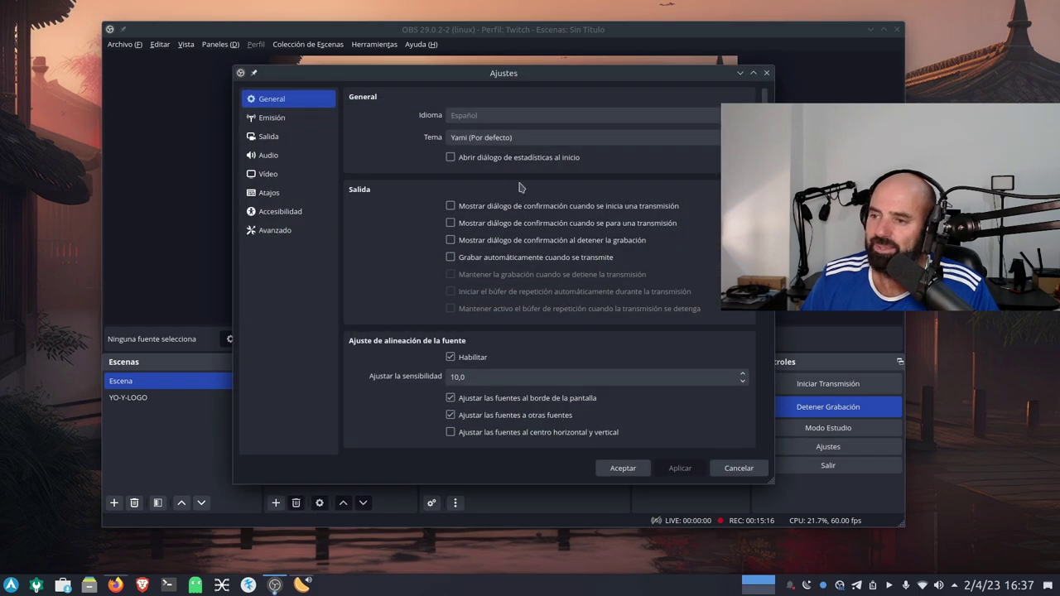
left_click(298, 136)
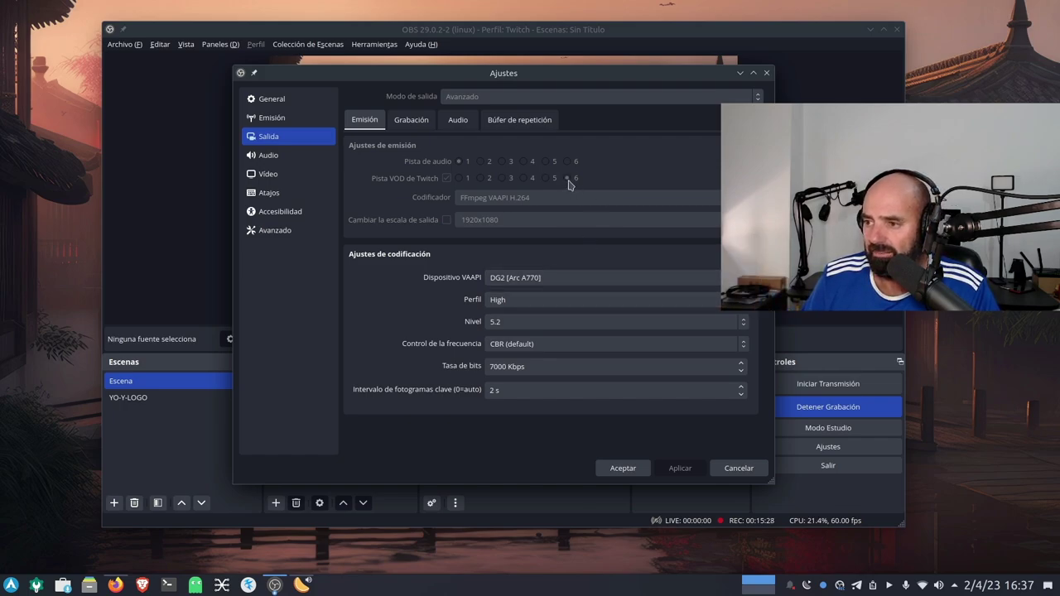
left_click(634, 472)
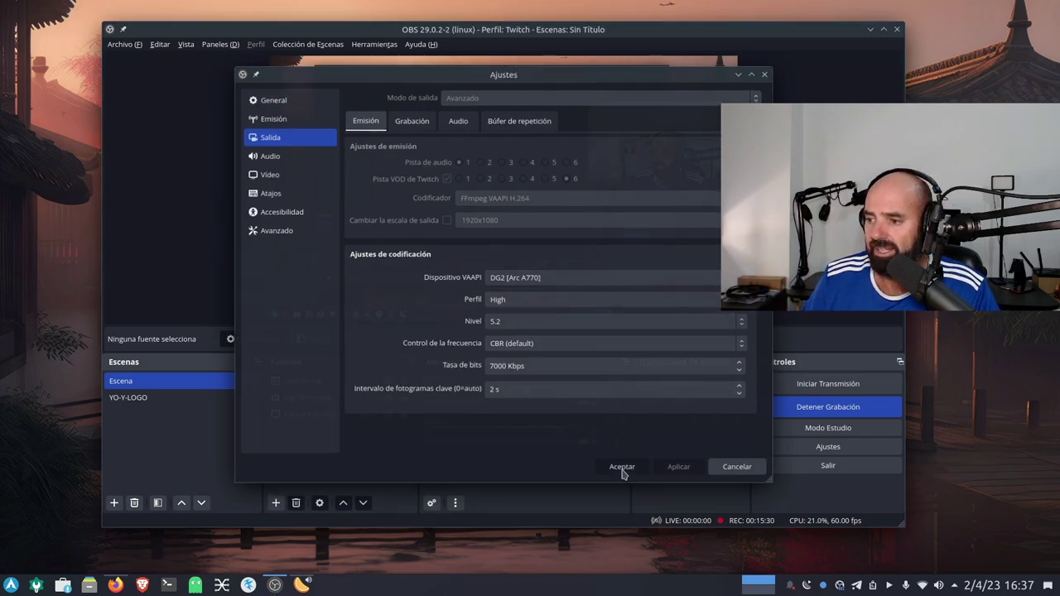
Open the advanced audio properties, widen and reposition the window to examine the track assignments of clementine and Mic/Aux, and close it.
right_click(499, 484)
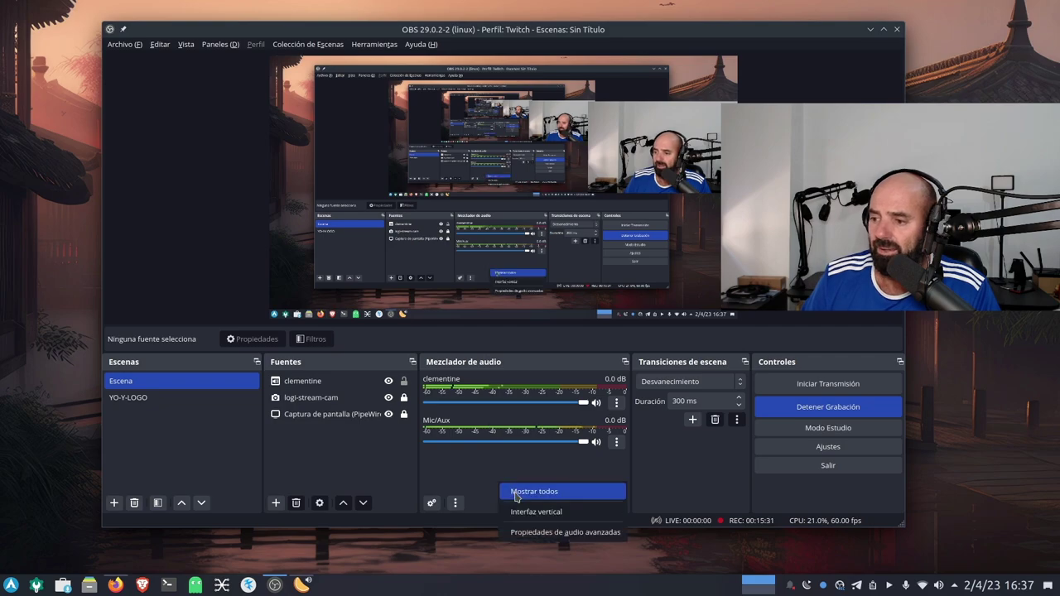
left_click(557, 536)
left_click_drag(802, 374, 1040, 439)
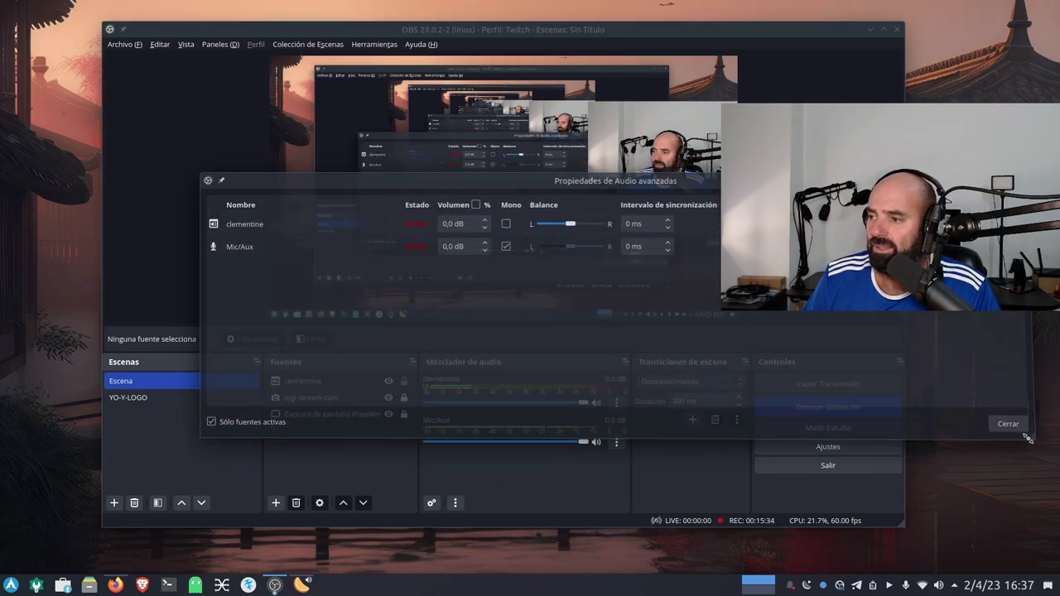
left_click_drag(785, 175, 671, 327)
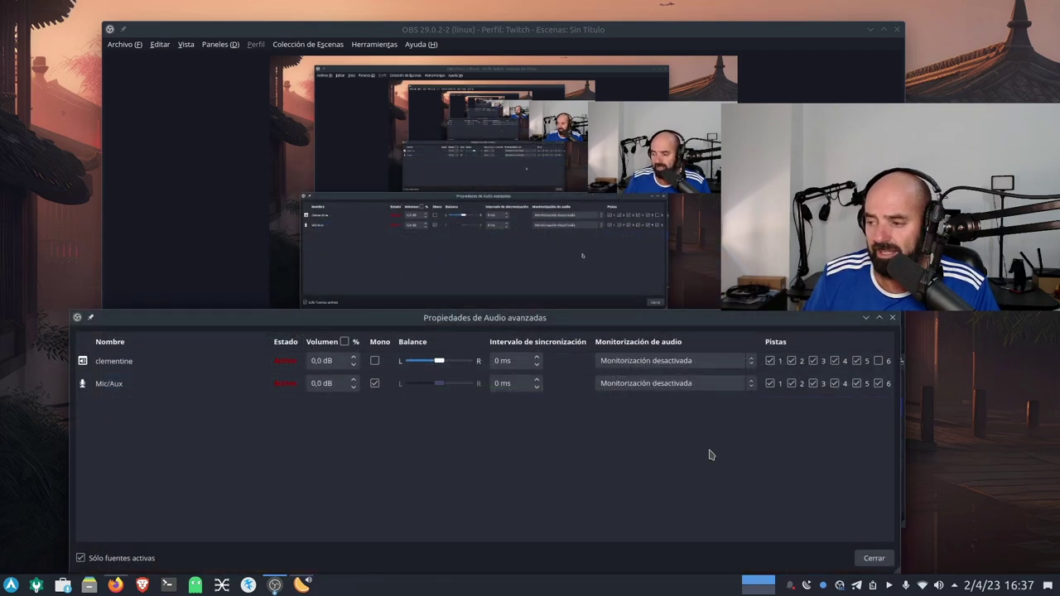
left_click(875, 560)
left_click(301, 403)
left_click(174, 399)
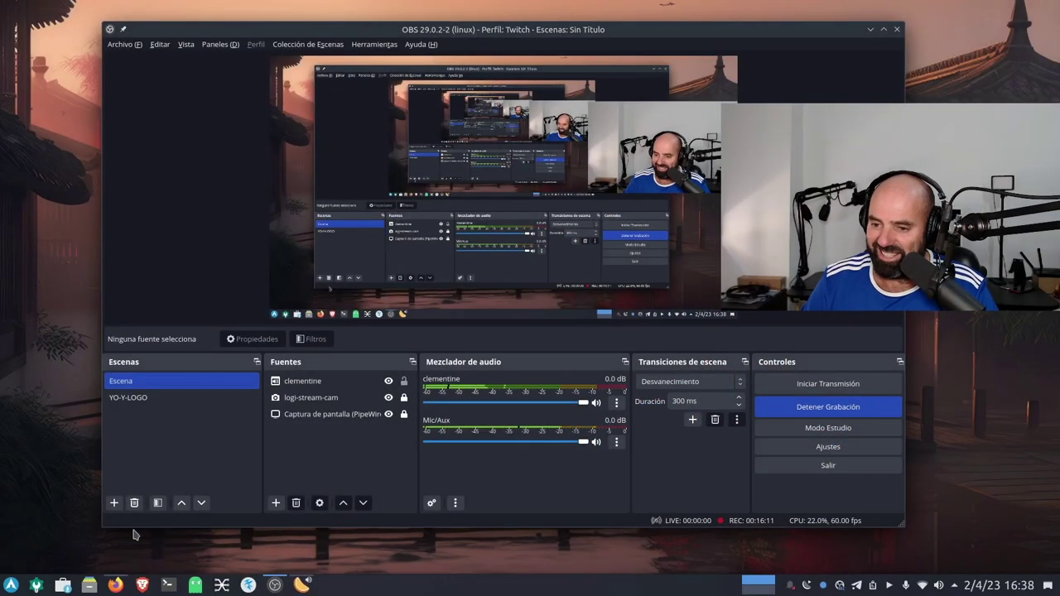
Switch to Firefox, examine the YouTube page of "Como poner MUSICA CON COPYRIGHT en TWITCH SIN PELIGRO" and its description, and return to OBS.
left_click(116, 585)
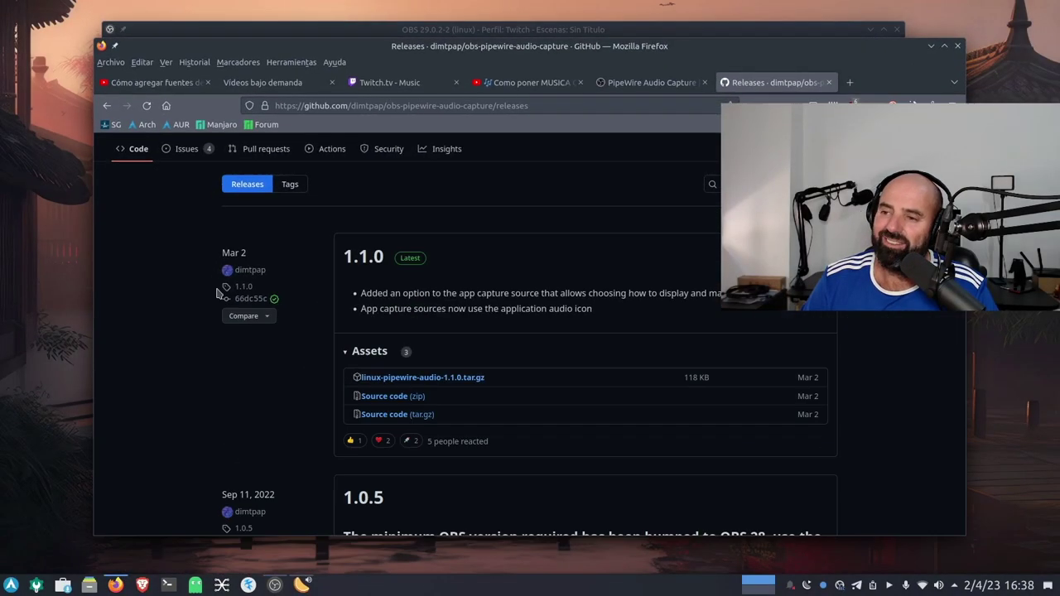
left_click(163, 90)
left_click(530, 85)
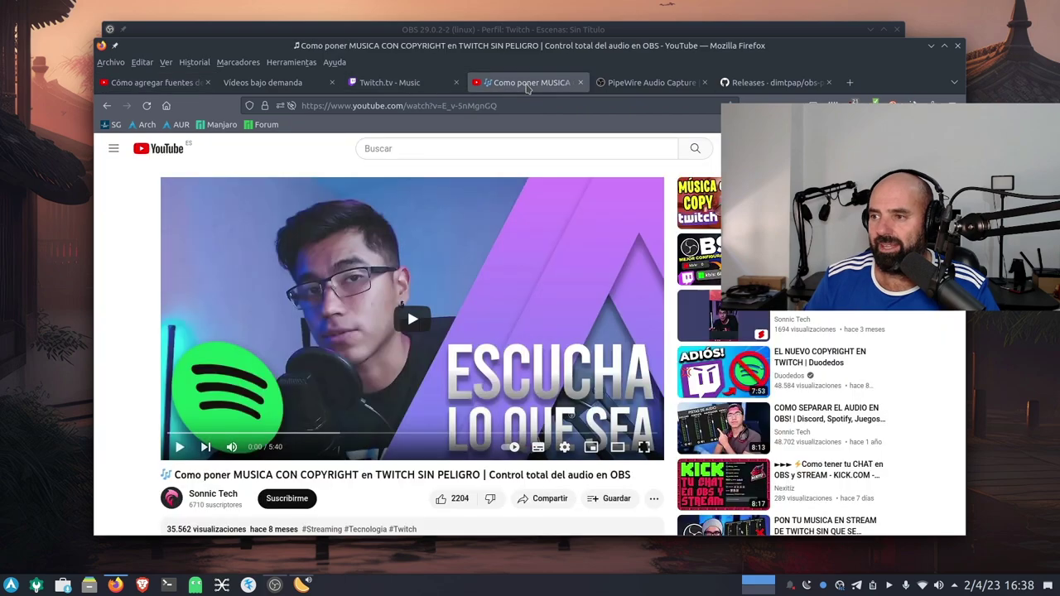
scroll(128, 261, "down", 2)
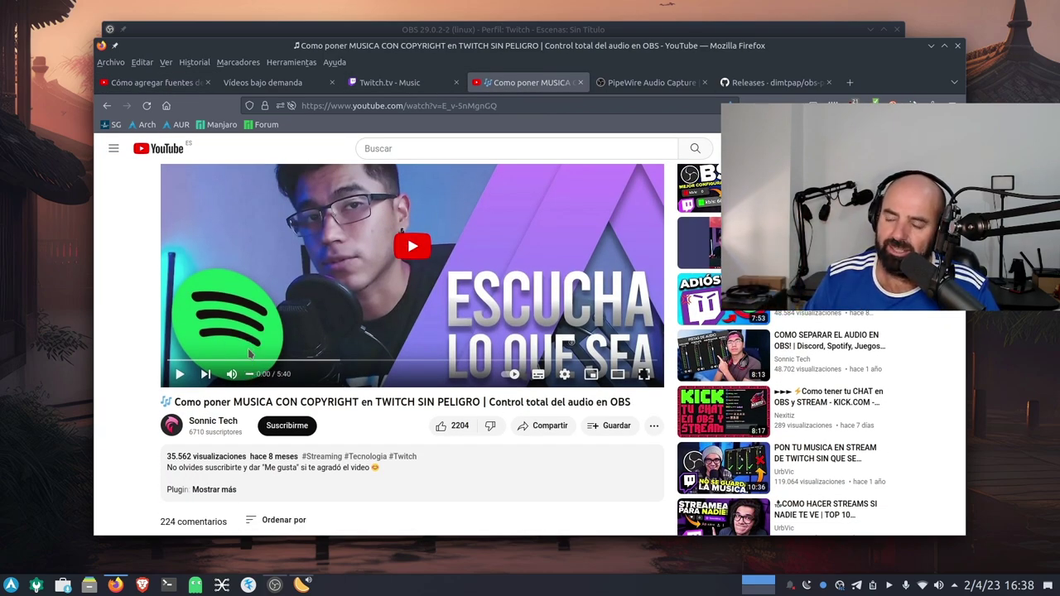
scroll(223, 332, "up", 2)
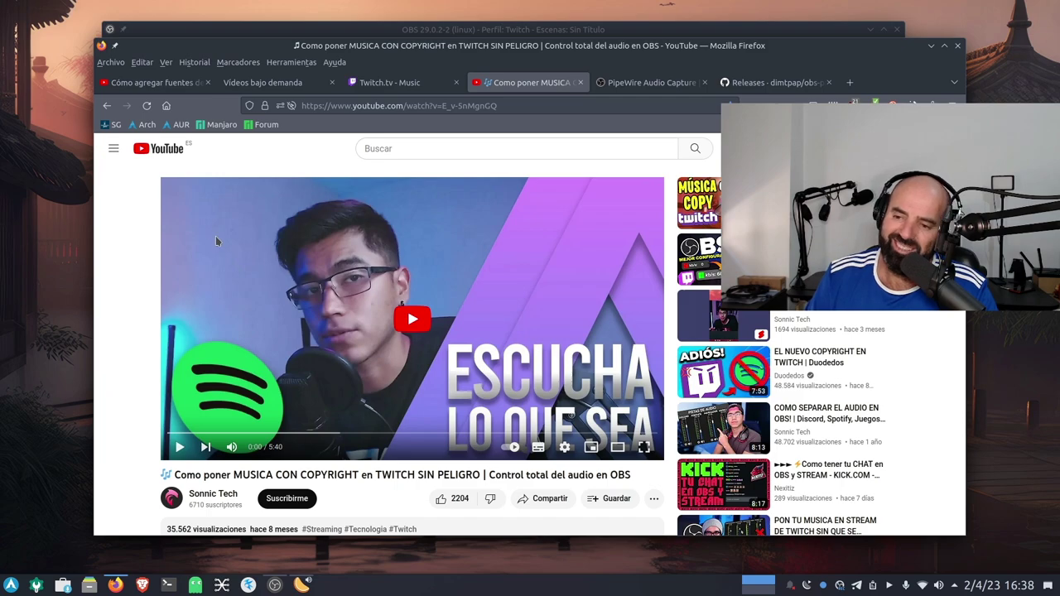
scroll(274, 285, "down", 4)
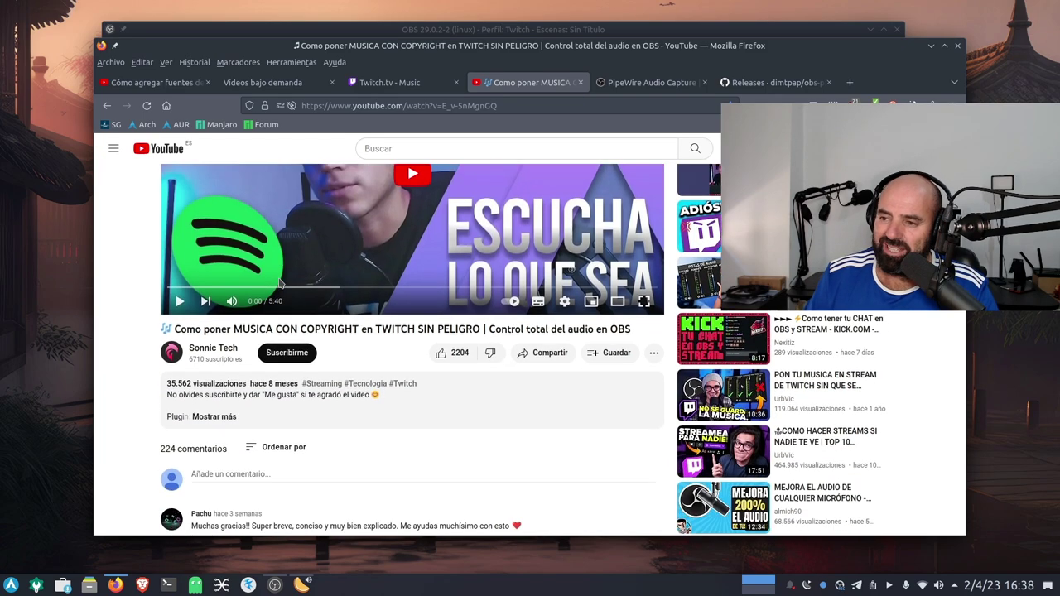
scroll(280, 284, "up", 4)
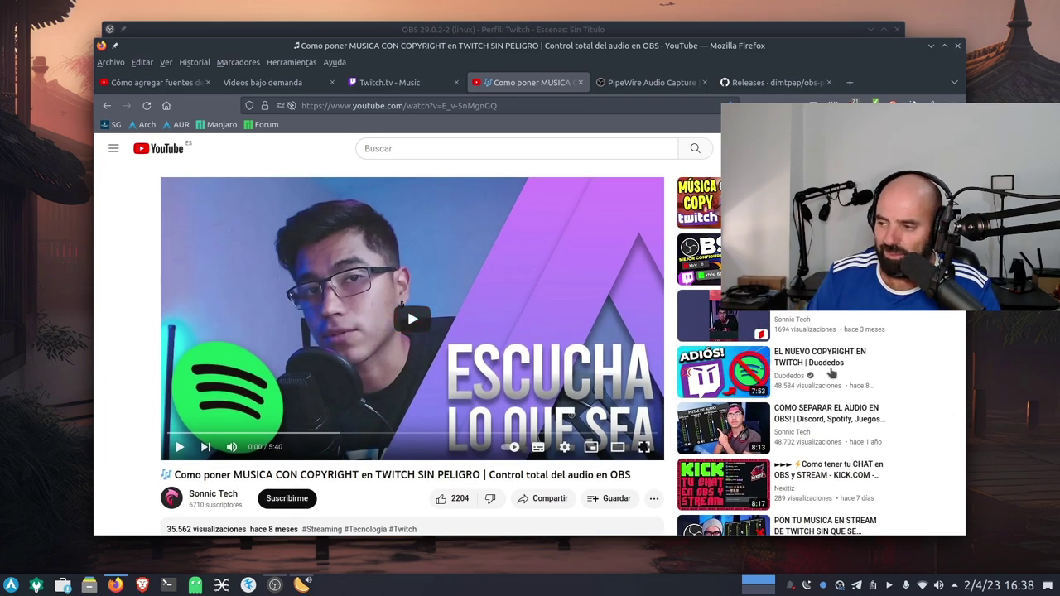
scroll(125, 289, "down", 3)
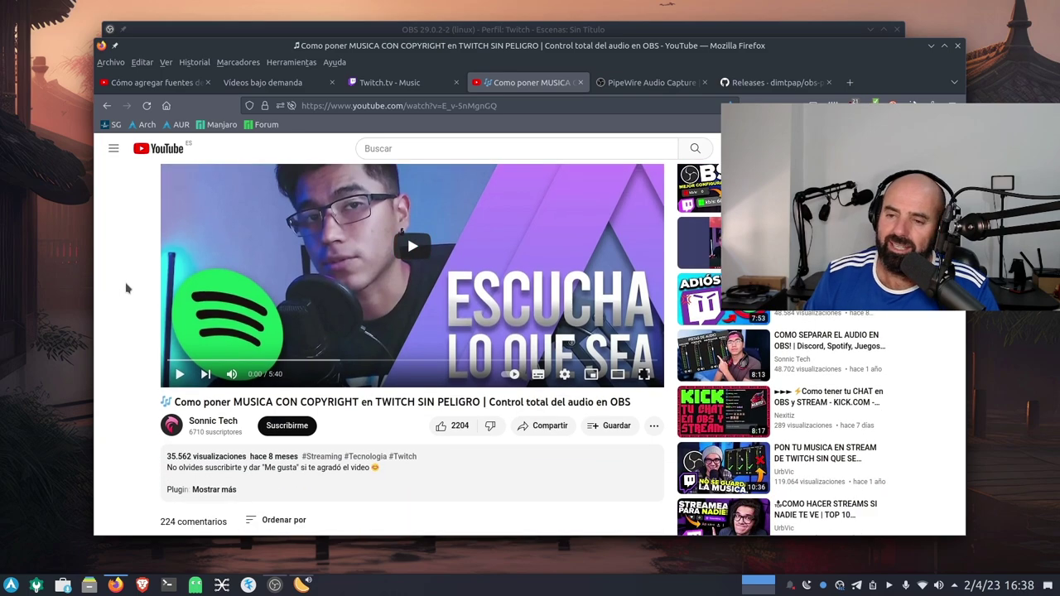
scroll(127, 288, "up", 3)
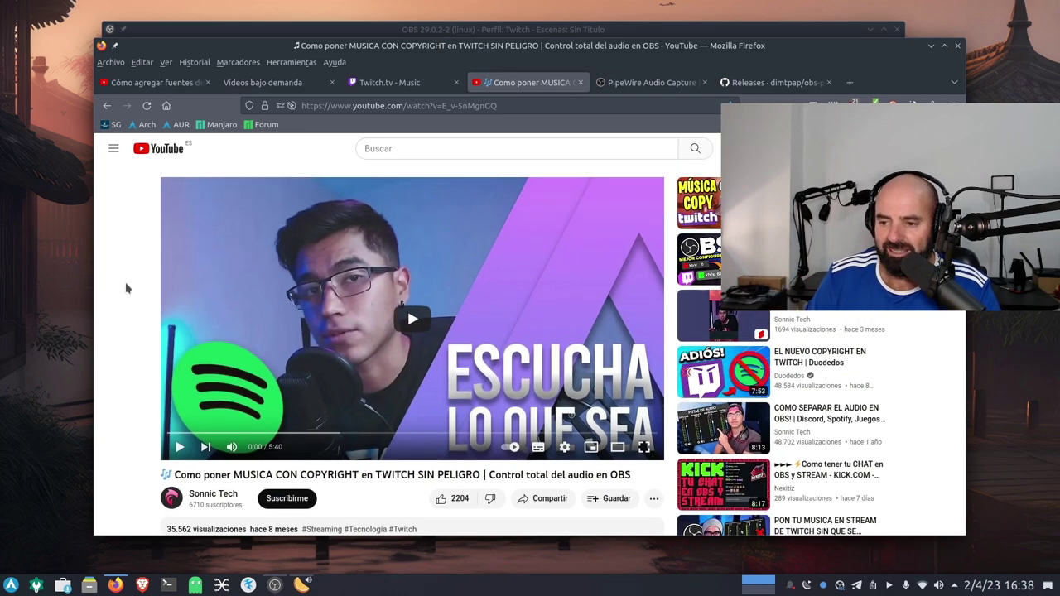
scroll(419, 469, "down", 4)
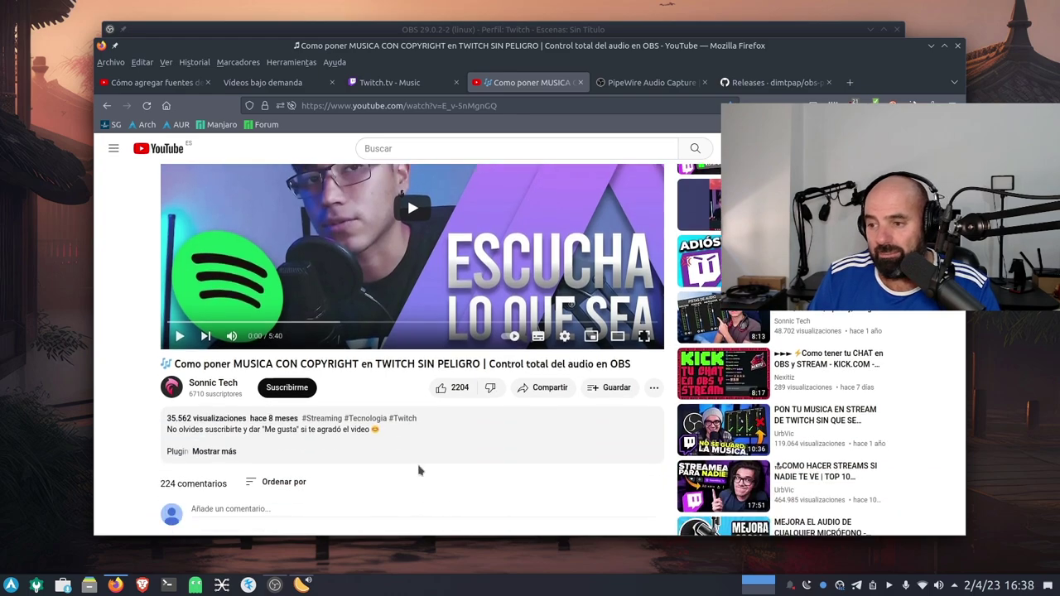
scroll(419, 469, "up", 4)
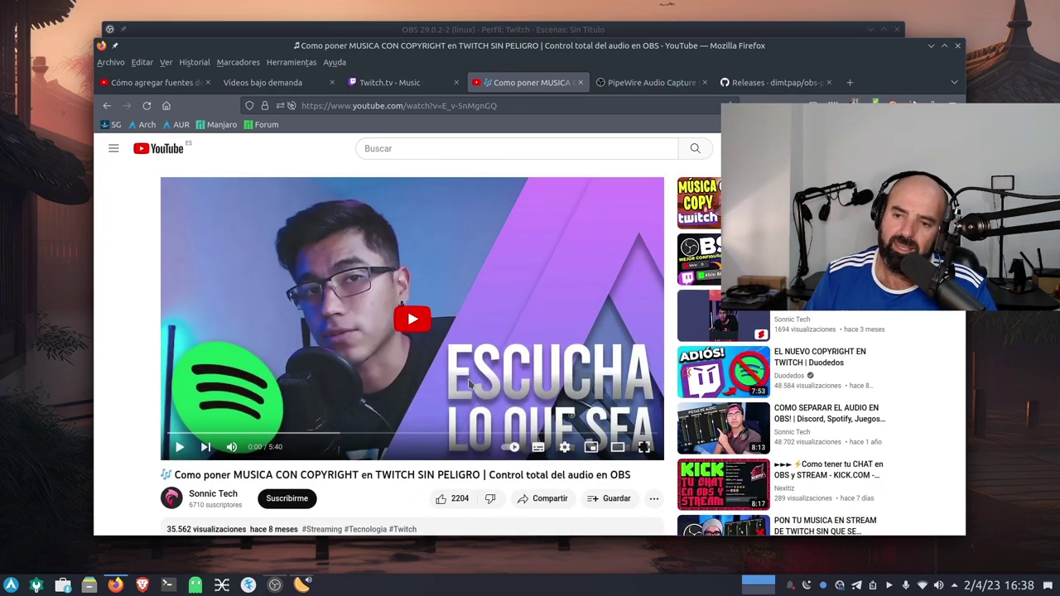
scroll(252, 303, "down", 2)
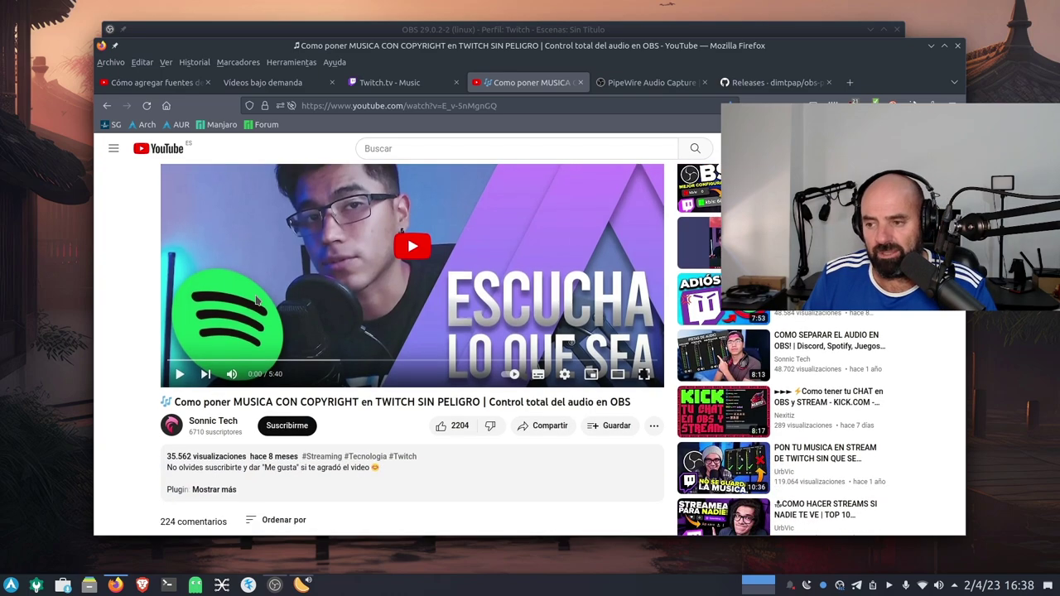
scroll(257, 301, "down", 4)
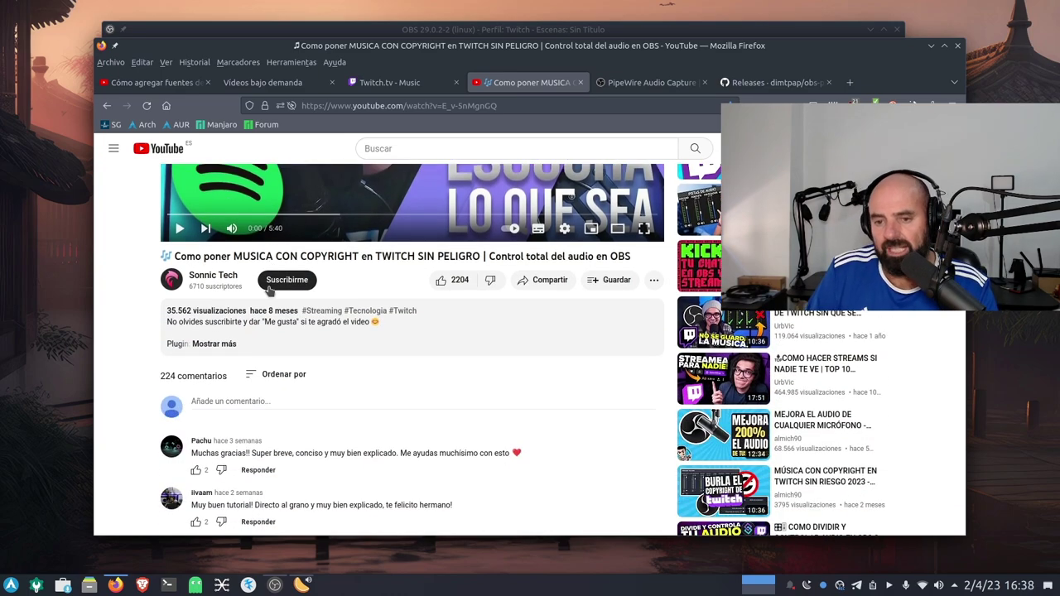
scroll(306, 290, "up", 6)
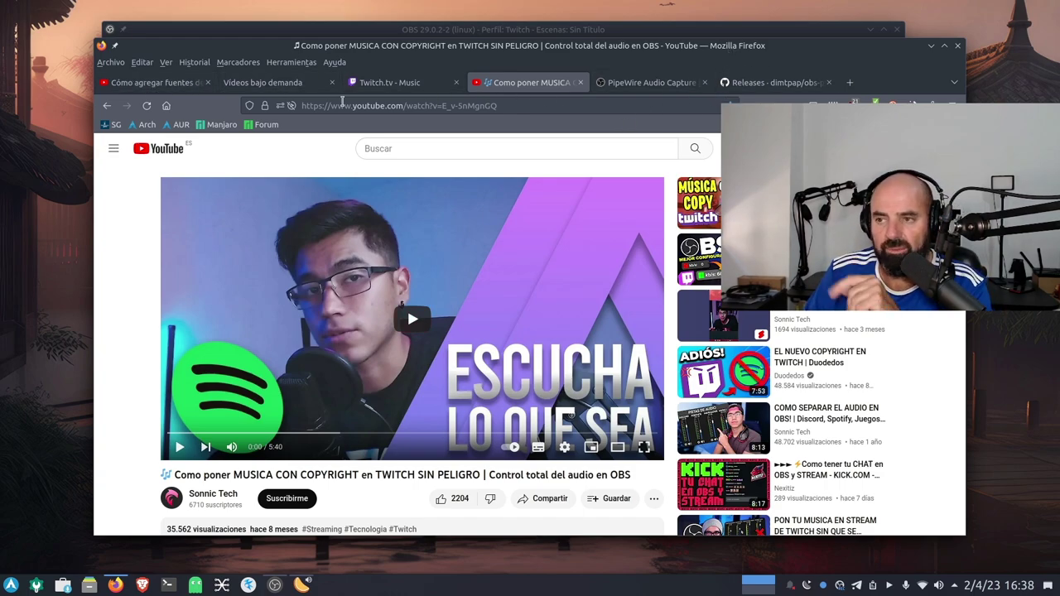
left_click(929, 47)
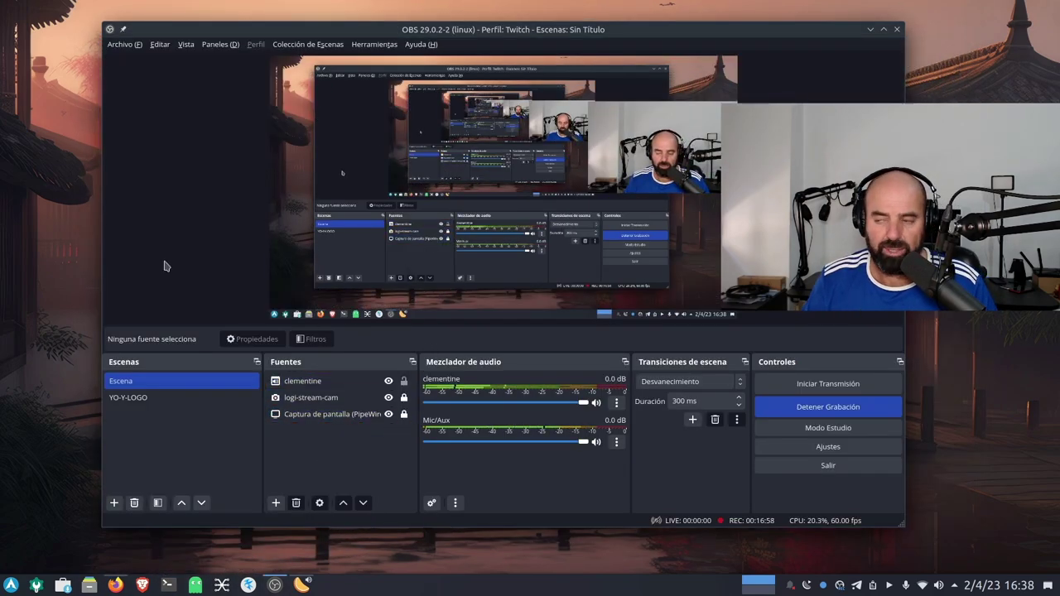
Switch to the YO-Y-LOGO scene.
left_click(128, 397)
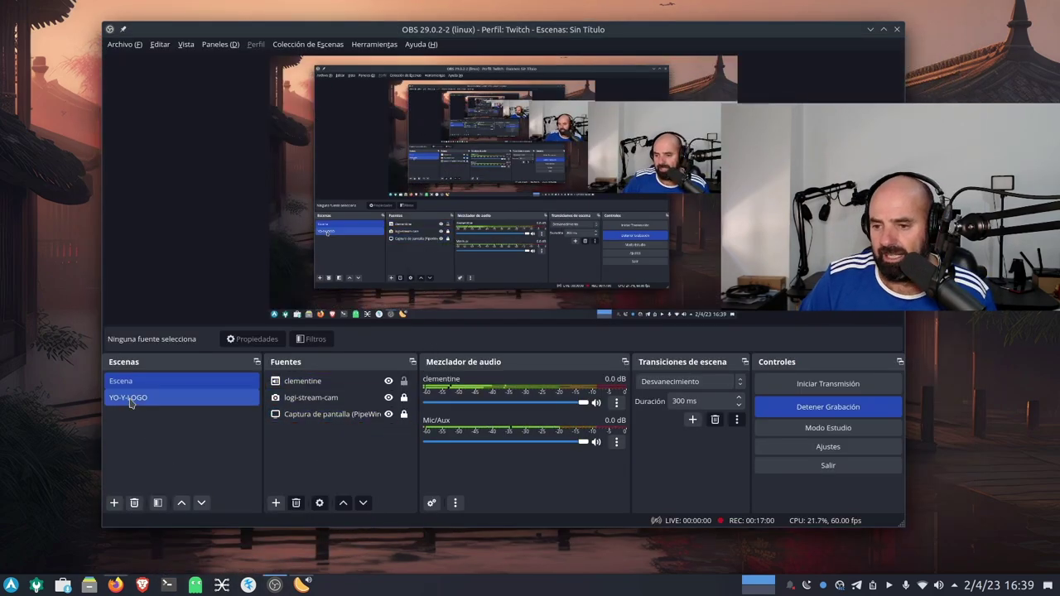